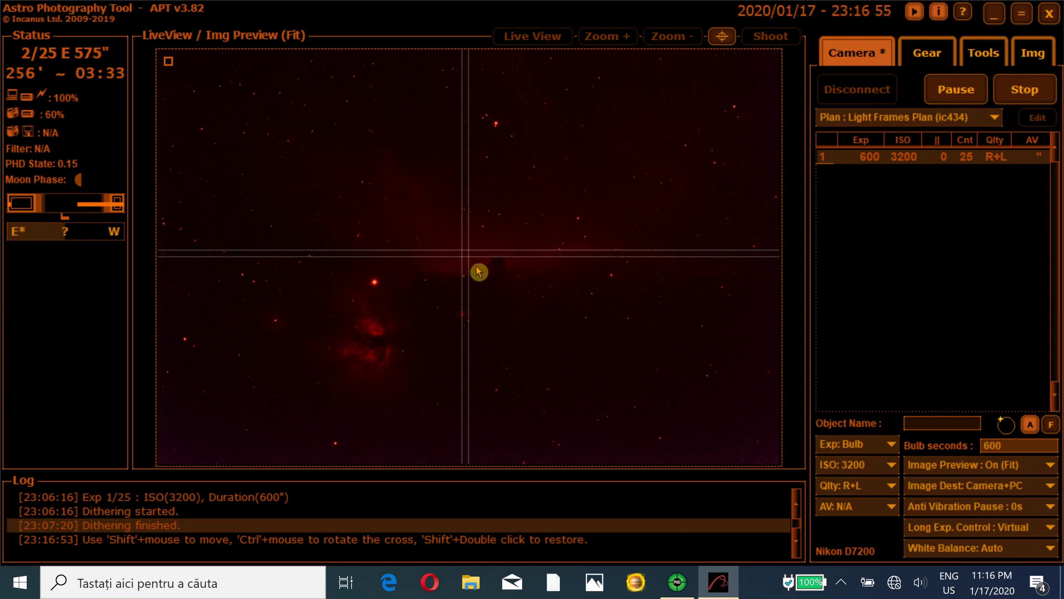
Hide the centring cross overlay on the Horsehead Nebula preview image
left_click(723, 38)
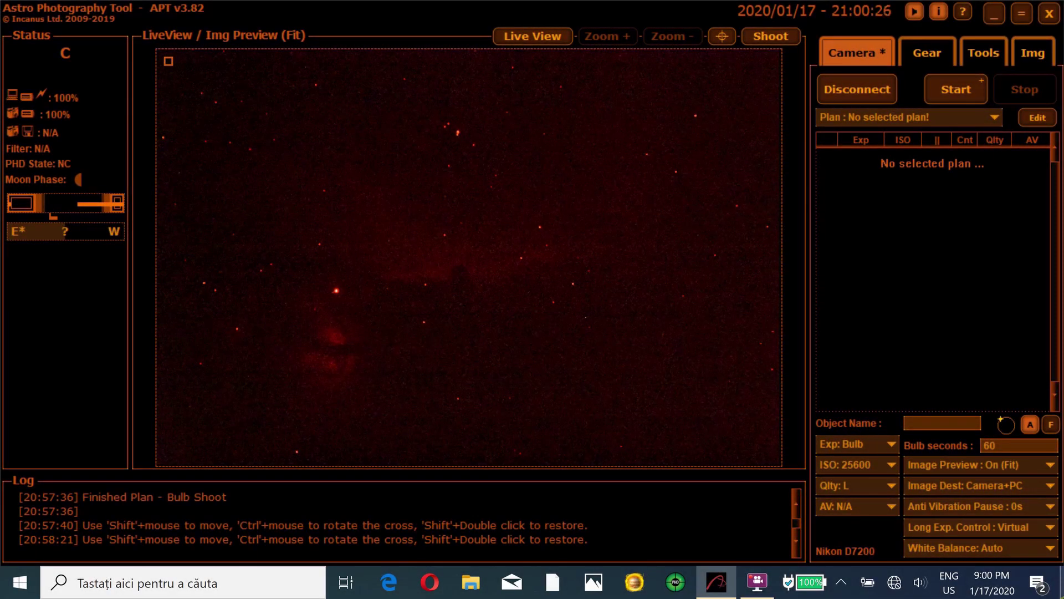
Keep the bulb exposure at 60 seconds and overlay the centring cross on the preview
key("BackSpace")
key("BackSpace")
type("30")
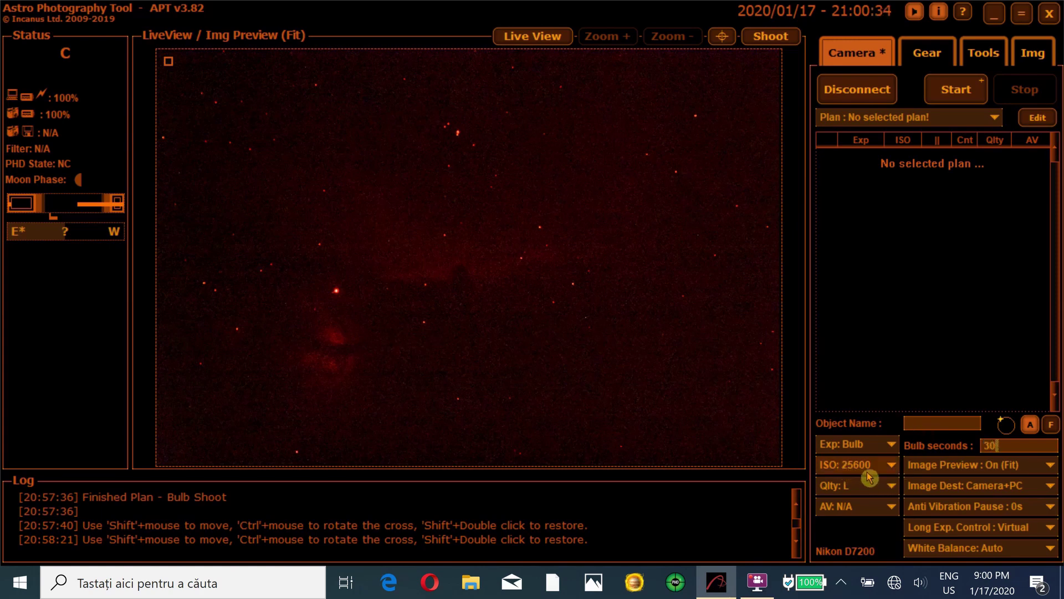
double_click(987, 441)
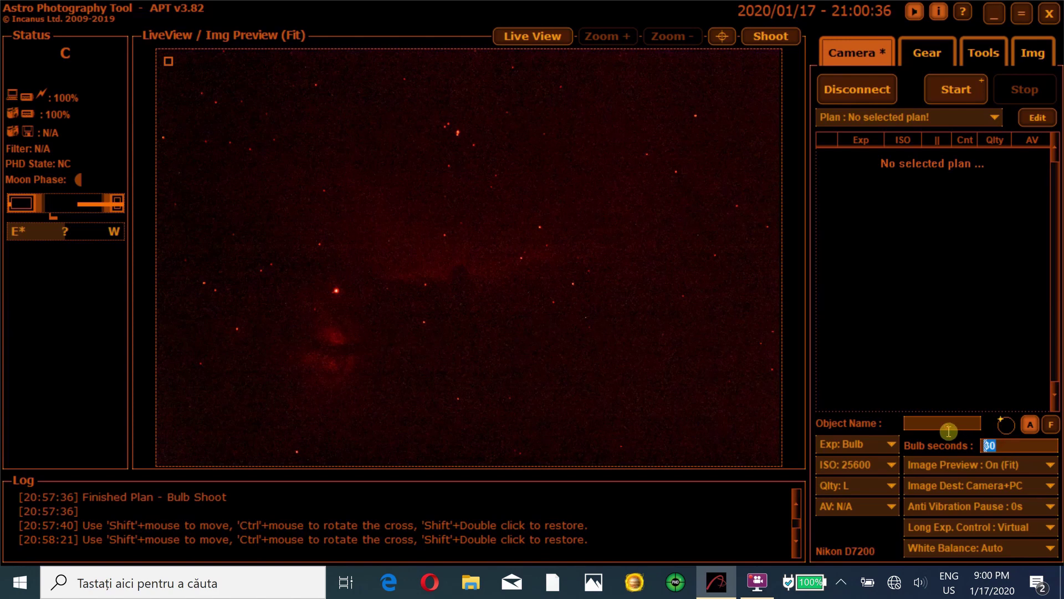
type("60")
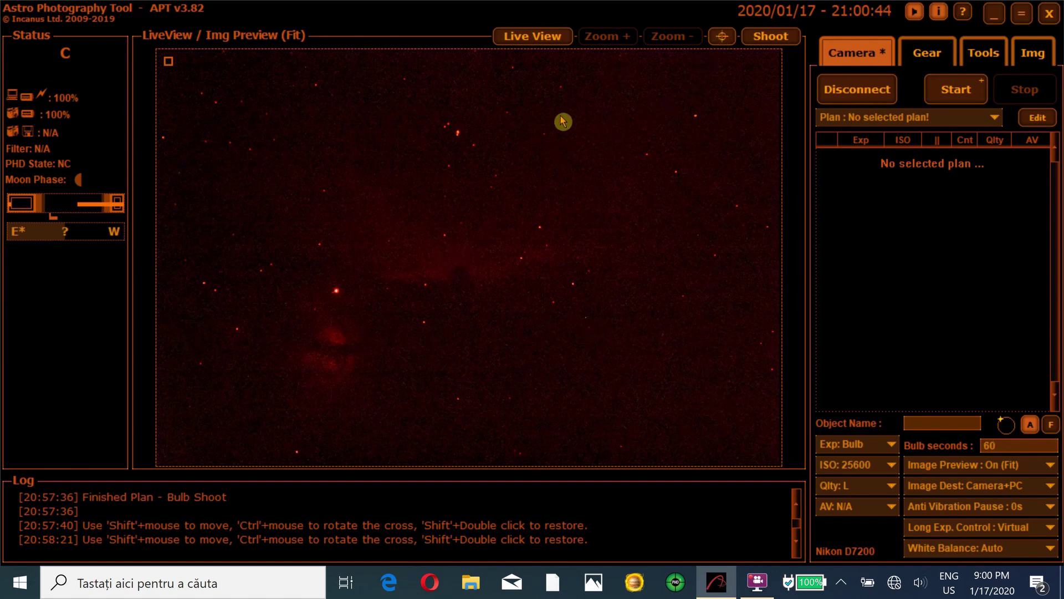
left_click(722, 39)
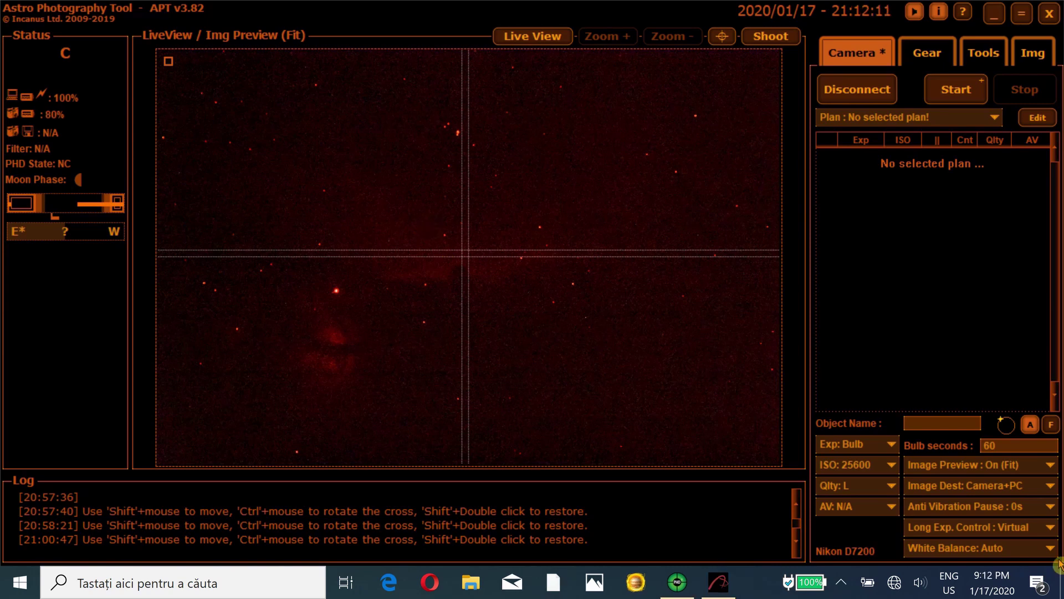
Connect the ZWO ASI guide camera and the on-camera mount in PHD2's equipment dialog
left_click(677, 583)
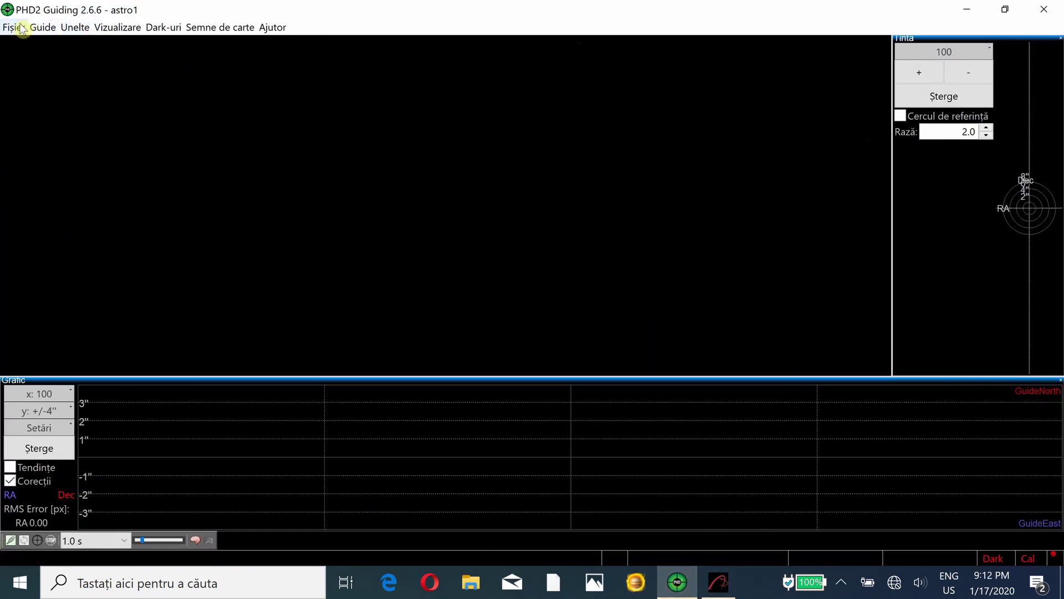
left_click(10, 540)
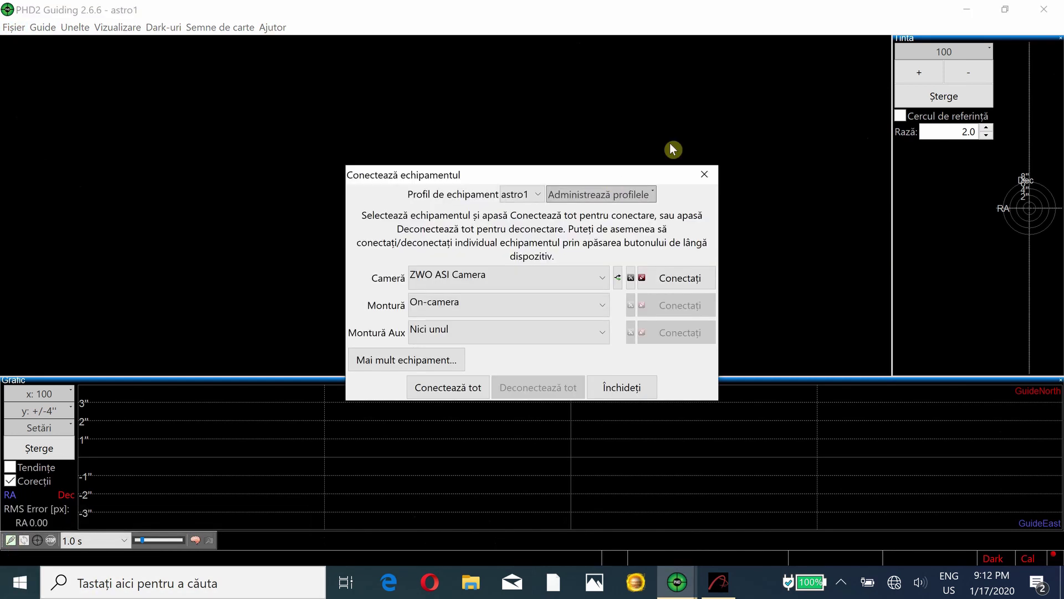
left_click(667, 283)
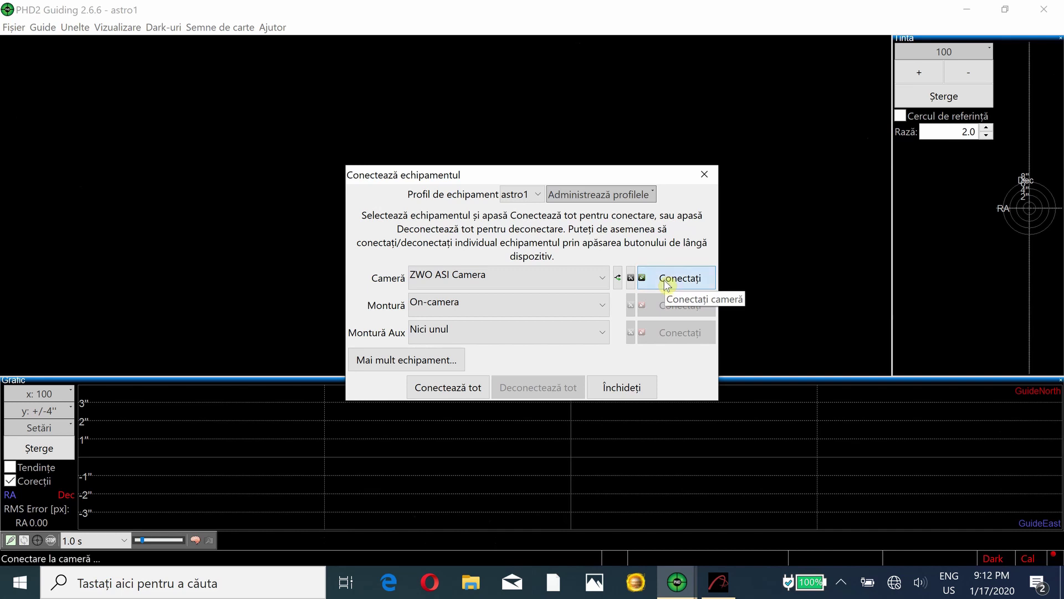
left_click(677, 309)
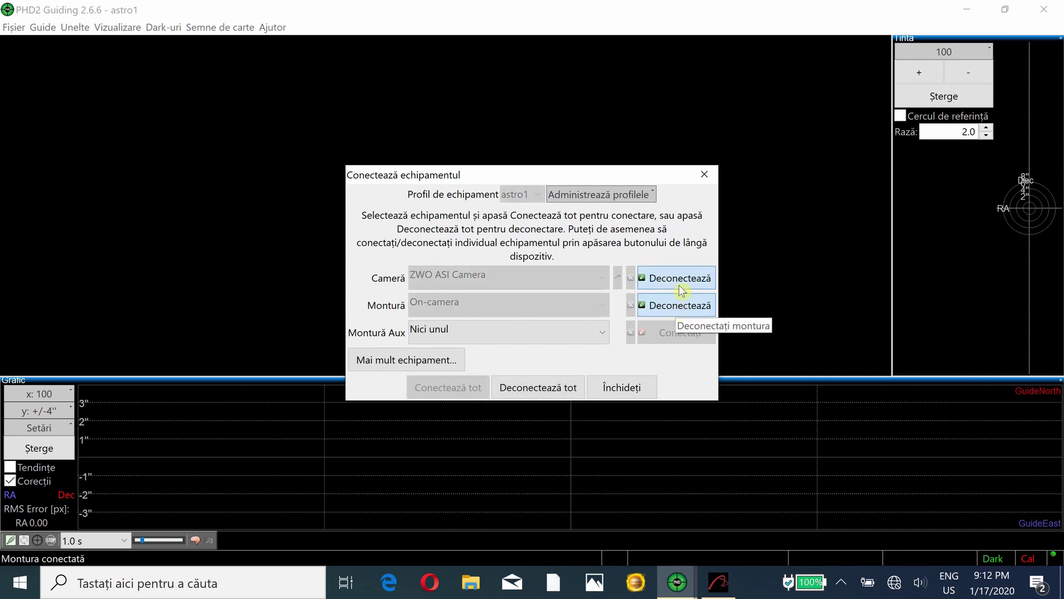
left_click(715, 176)
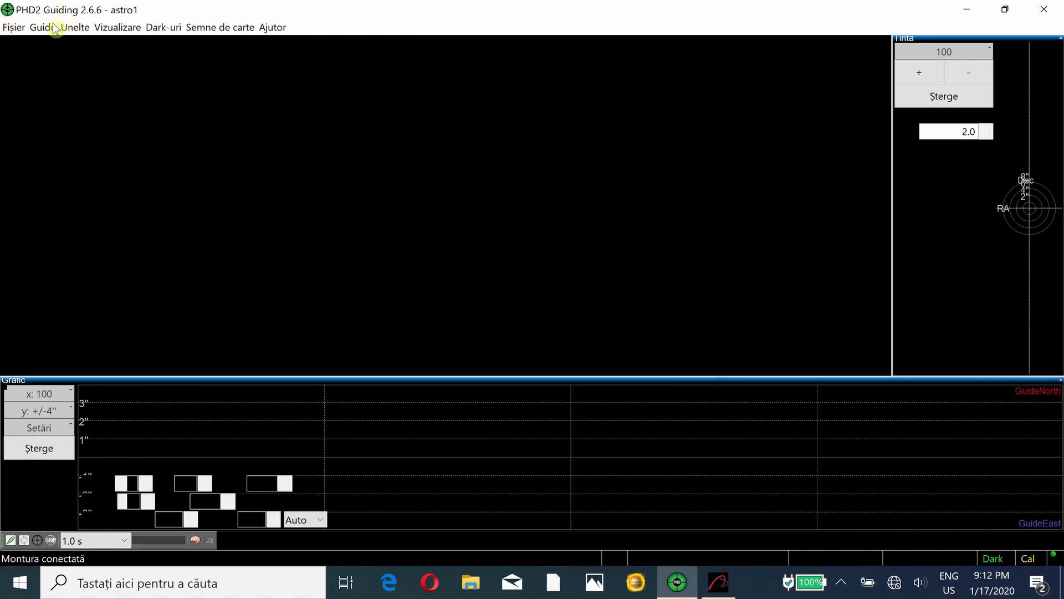
Confirm the 200 mm guide focal length in Advanced Settings, then start looping guide exposures
left_click(55, 28)
left_click(89, 106)
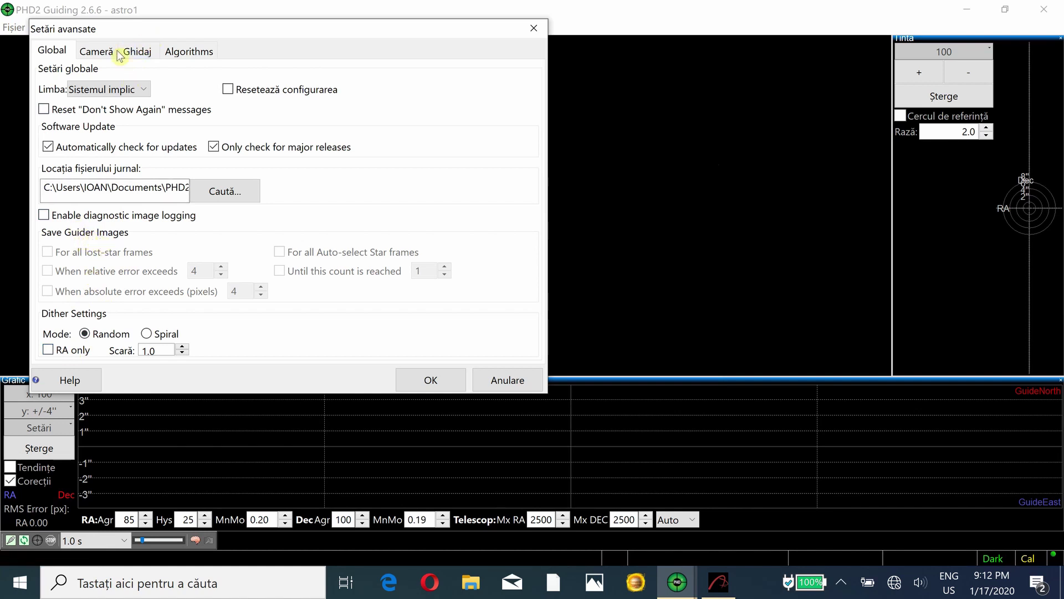
left_click(141, 52)
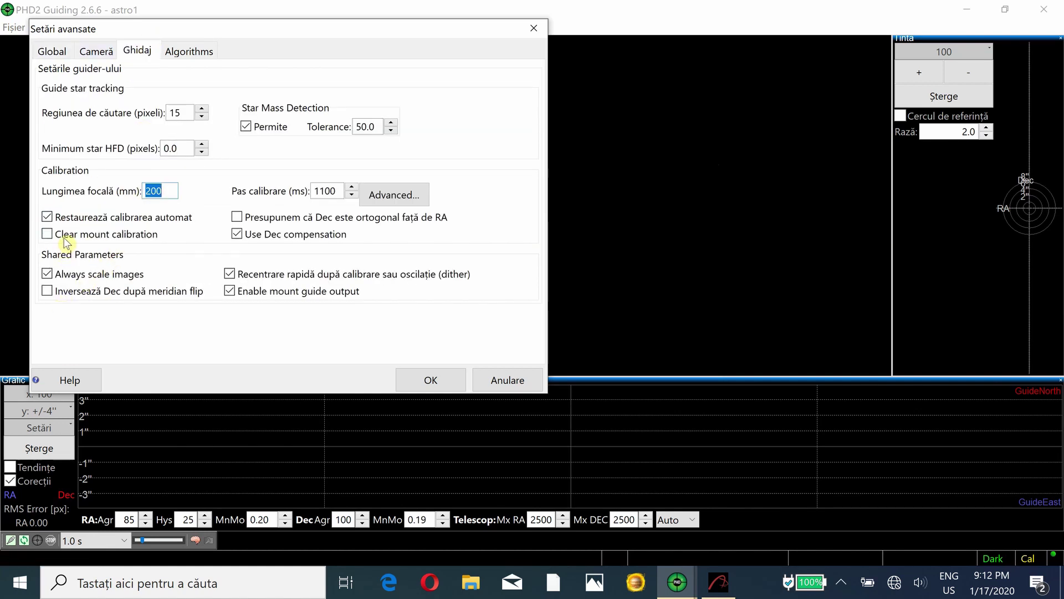
left_click(430, 380)
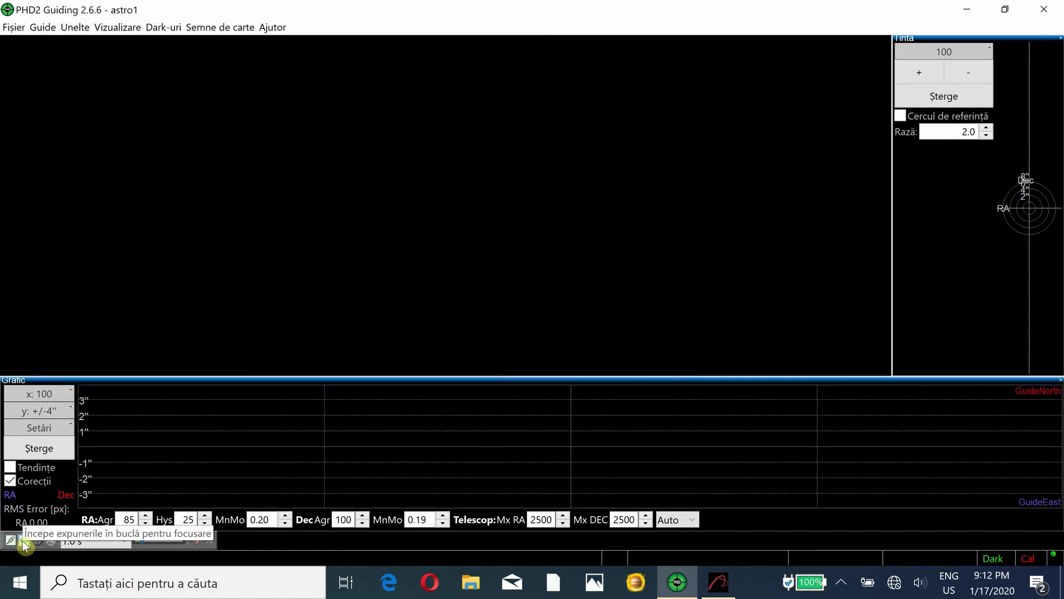
left_click(23, 540)
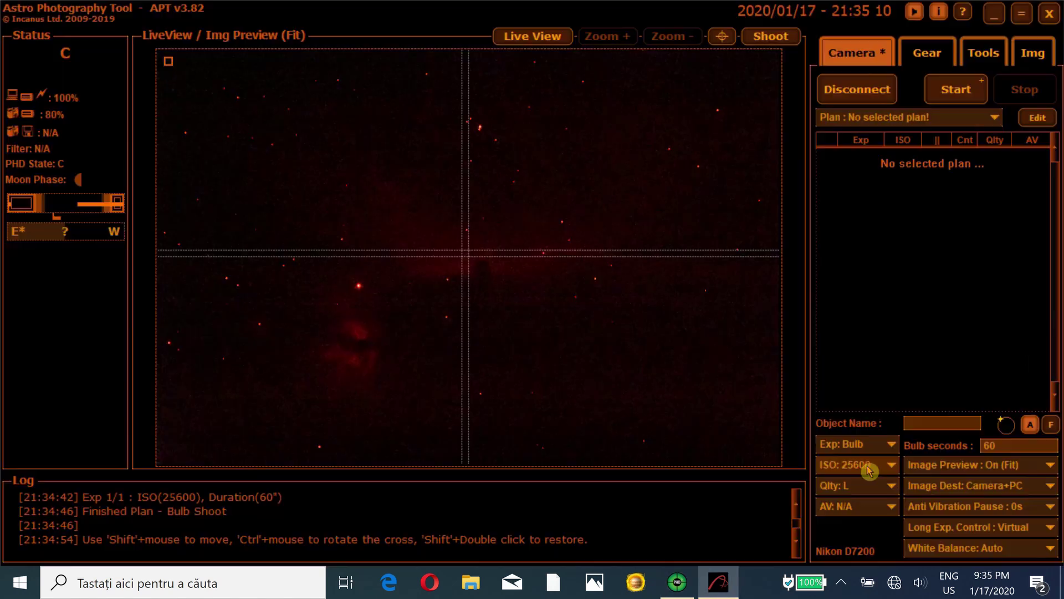
left_click(867, 467)
Set APT's ISO to 3200, then auto-select a guide star in PHD2 and start guiding
left_click(833, 314)
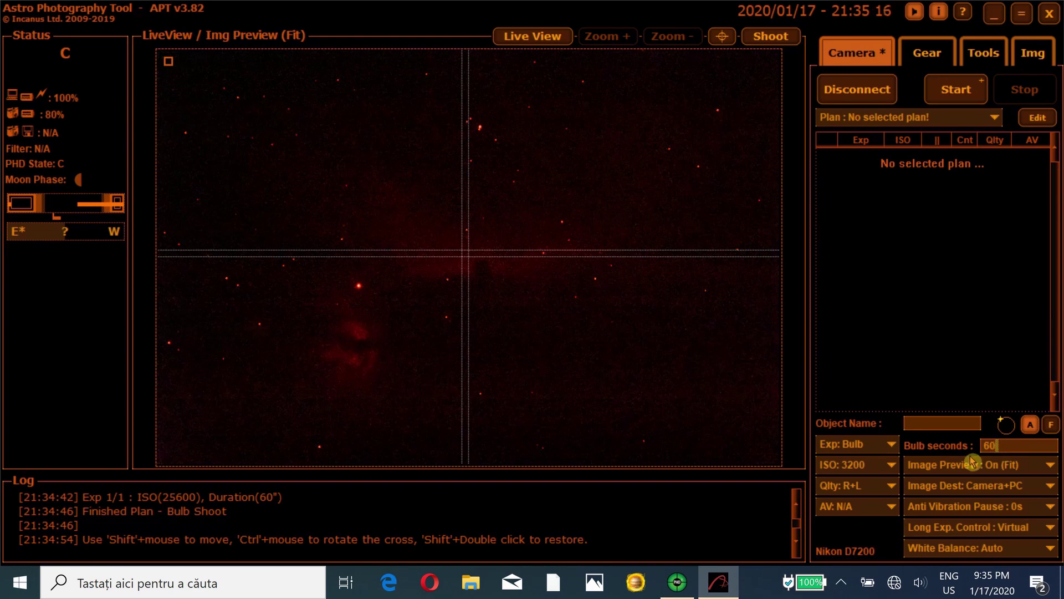
type("0")
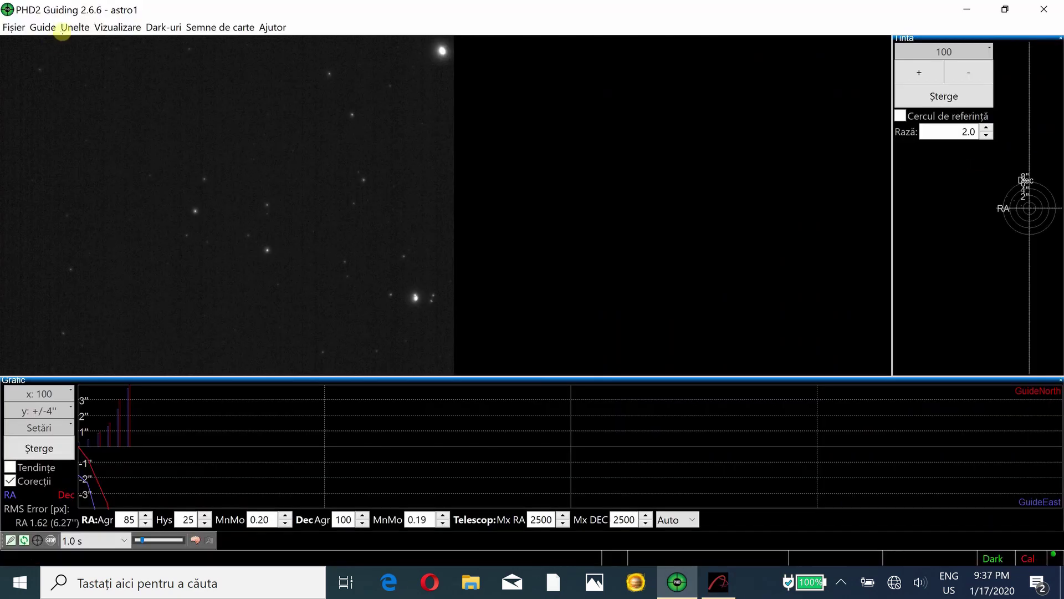
left_click(74, 28)
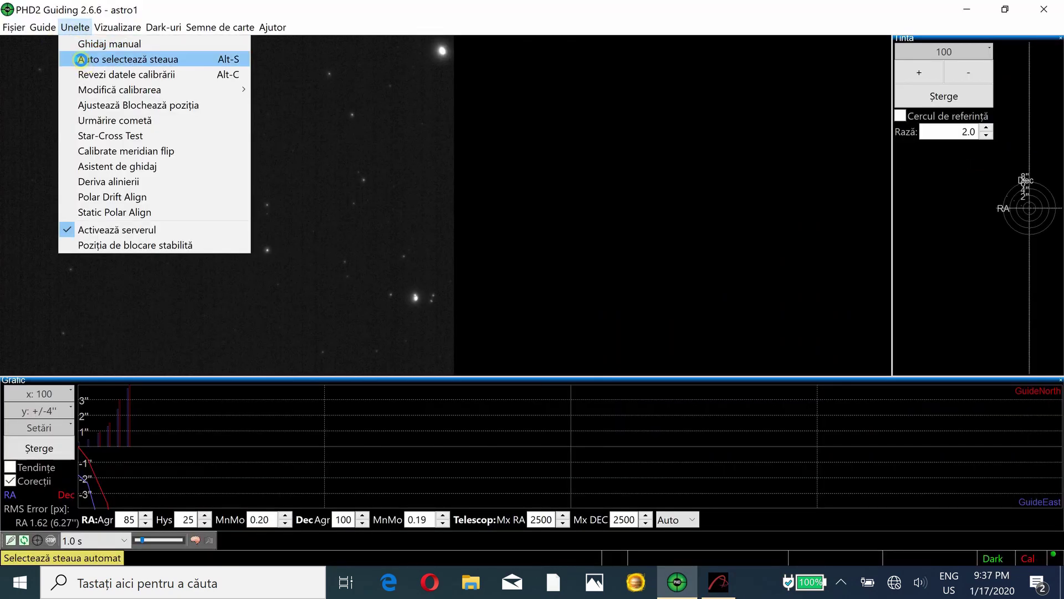
left_click(81, 60)
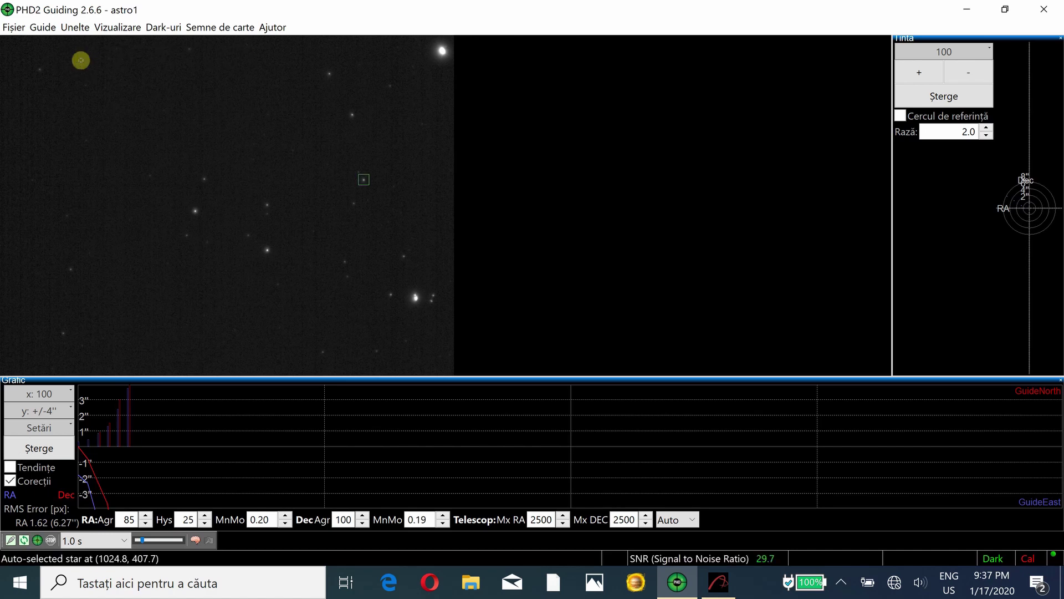
left_click(38, 541)
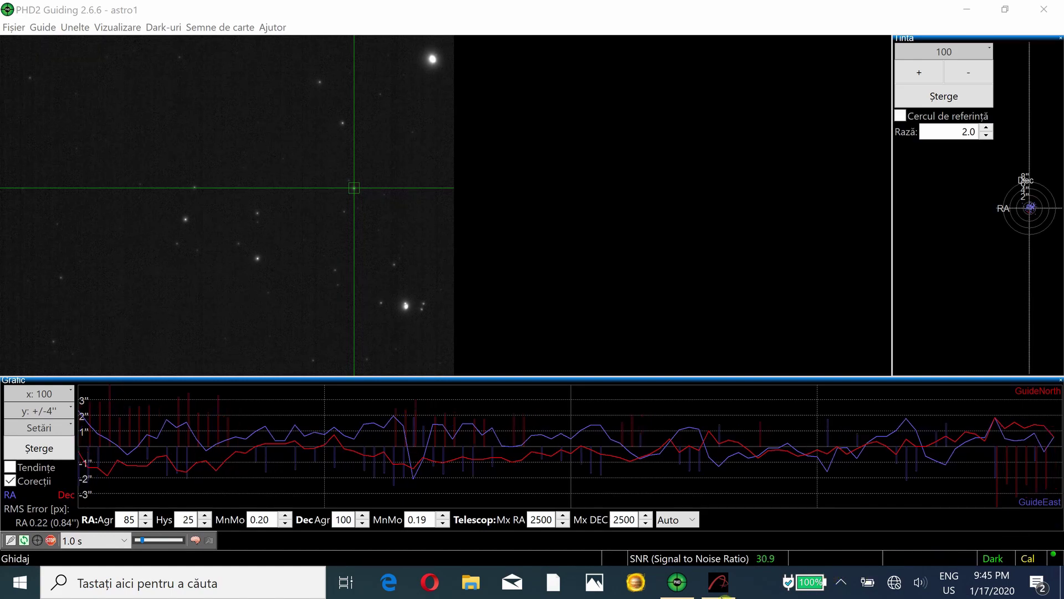
Remove the crosshair overlay in APT and start the bulb exposure of the Horsehead field
left_click(720, 595)
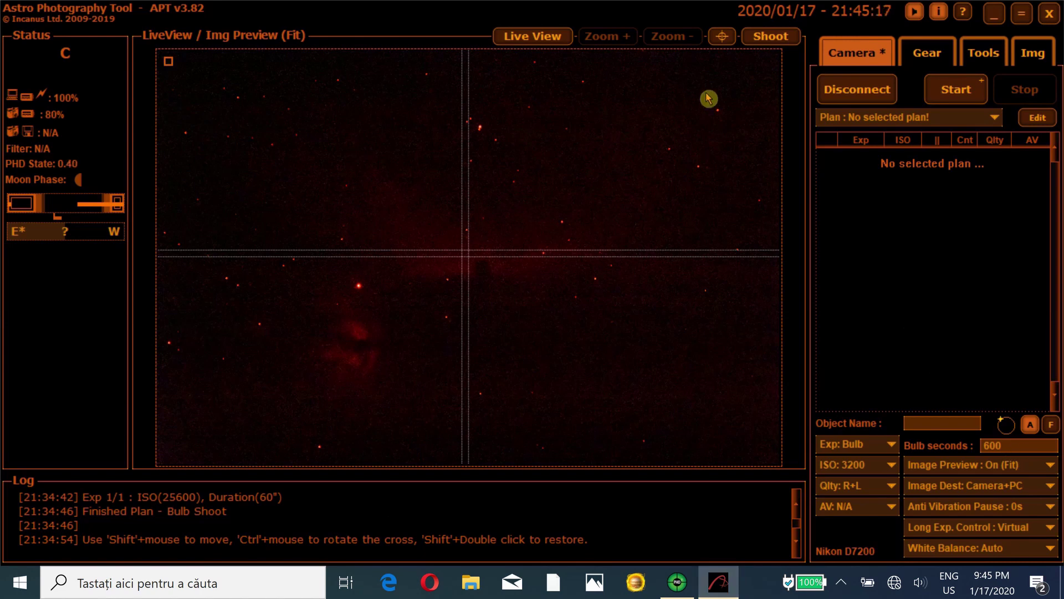
left_click(722, 37)
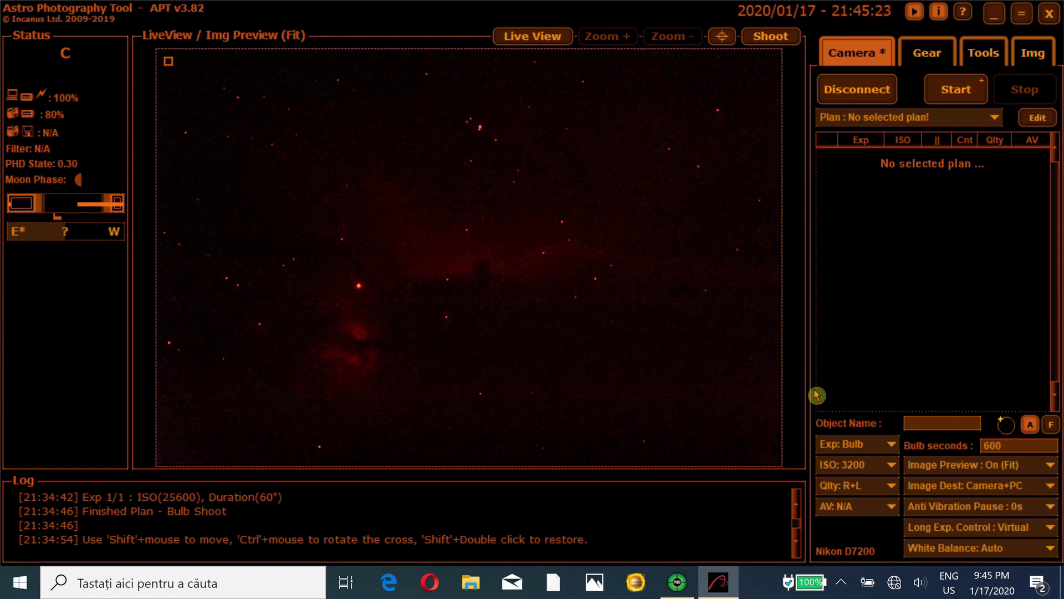
left_click(773, 38)
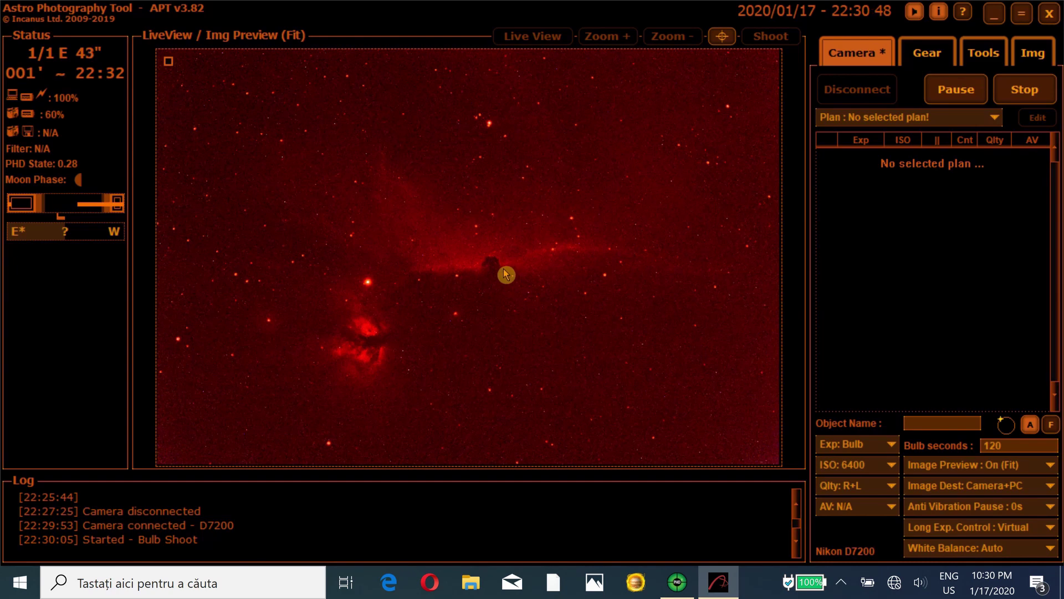
Inspect a bright star and the Horsehead at 1:1 detail, then select the bulb exposure length
left_click(503, 268)
left_click(506, 274)
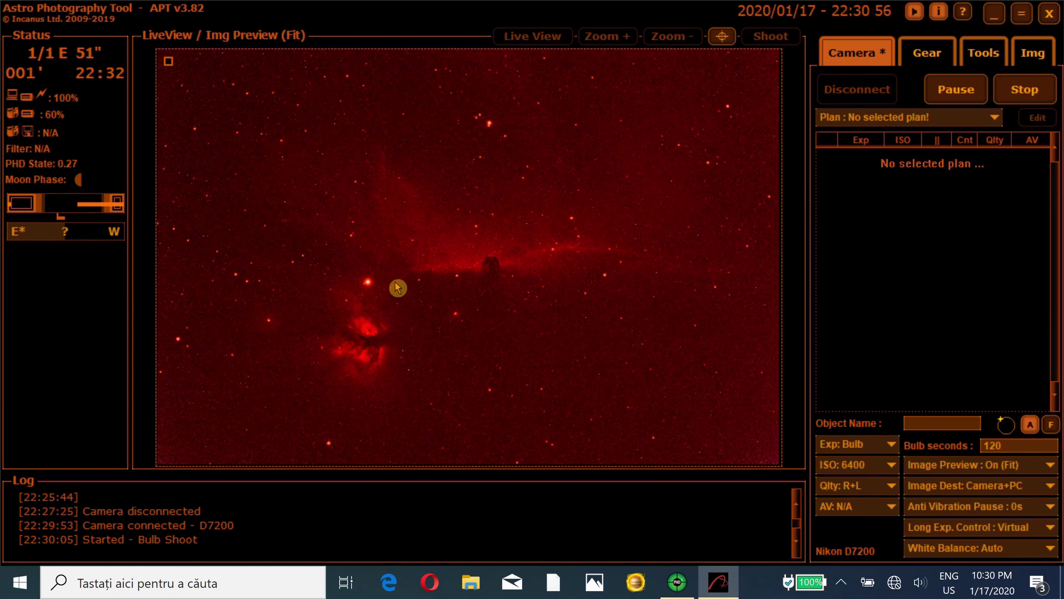
left_click(374, 282)
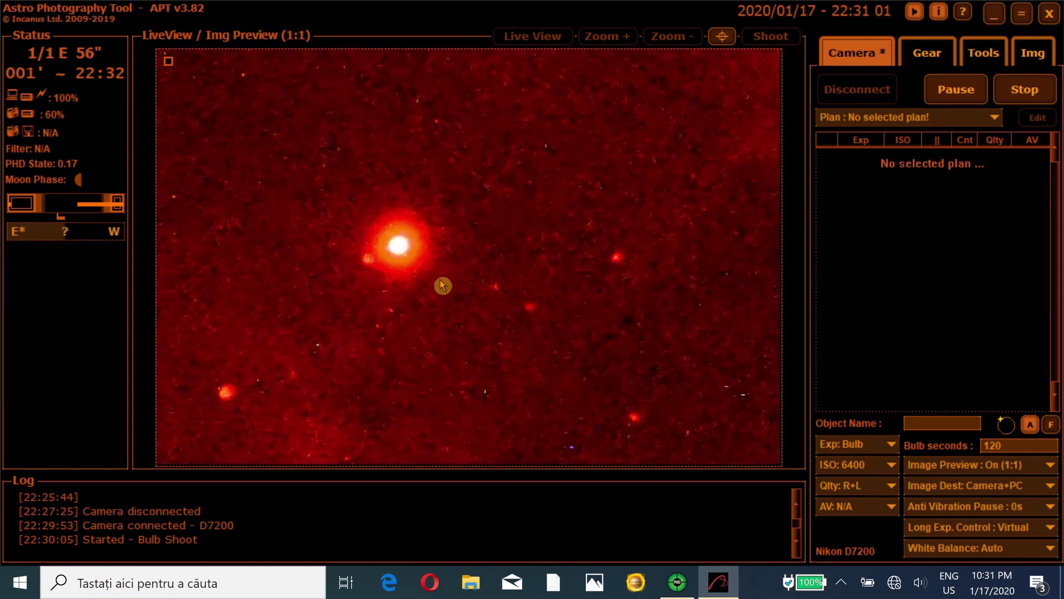
left_click(511, 283)
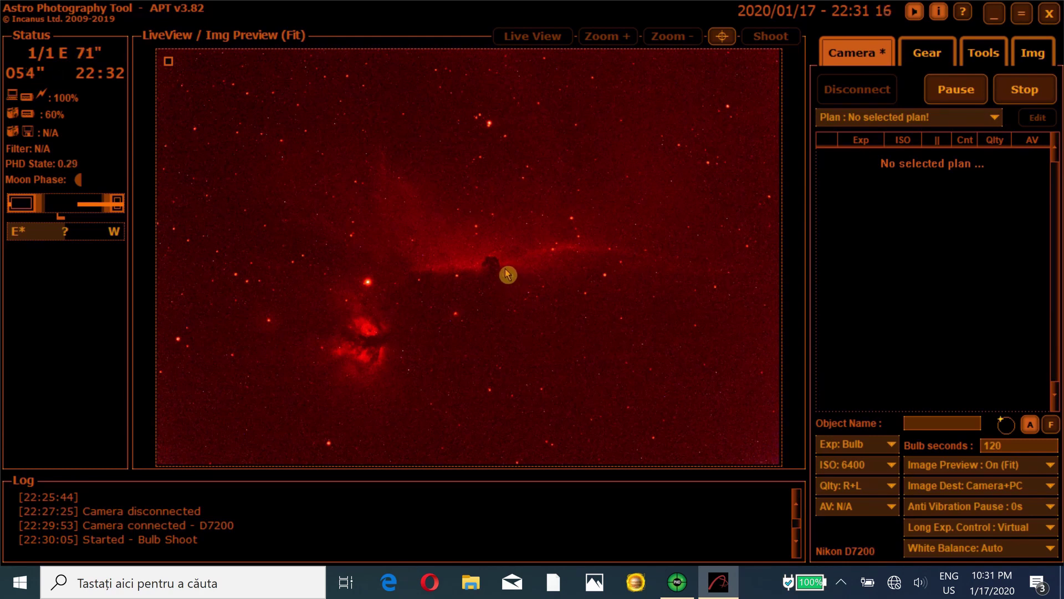
left_click(505, 269)
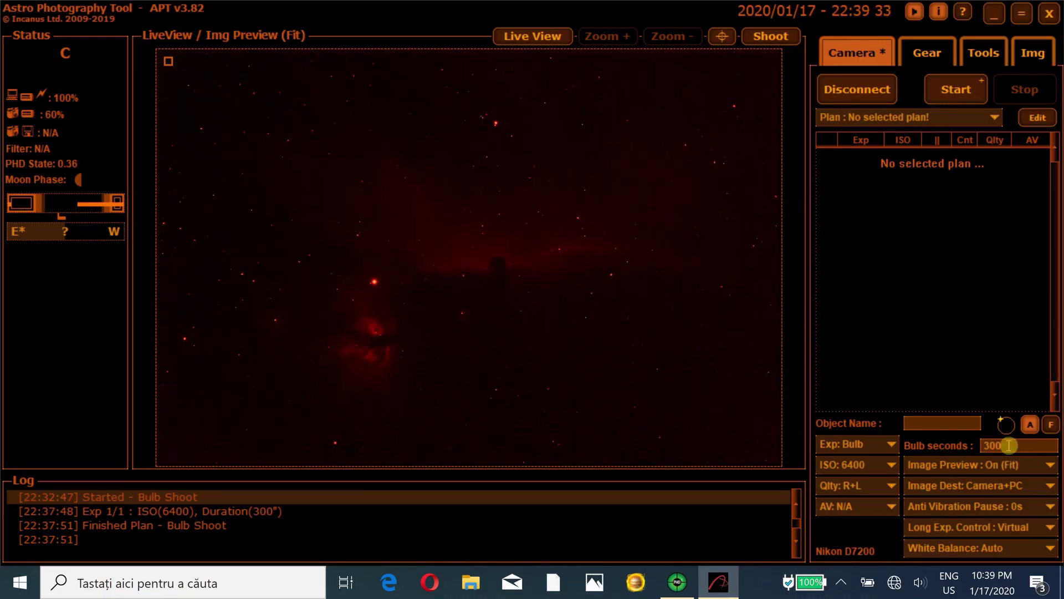
double_click(979, 445)
Set ISO 3200 and shoot a 600-second test exposure
left_click(892, 465)
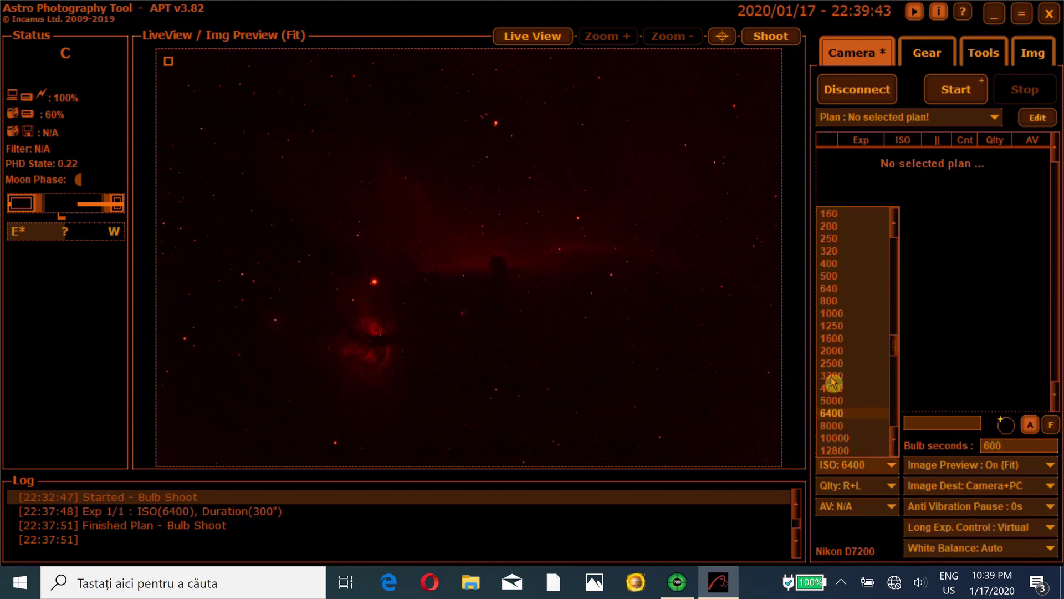
left_click(831, 377)
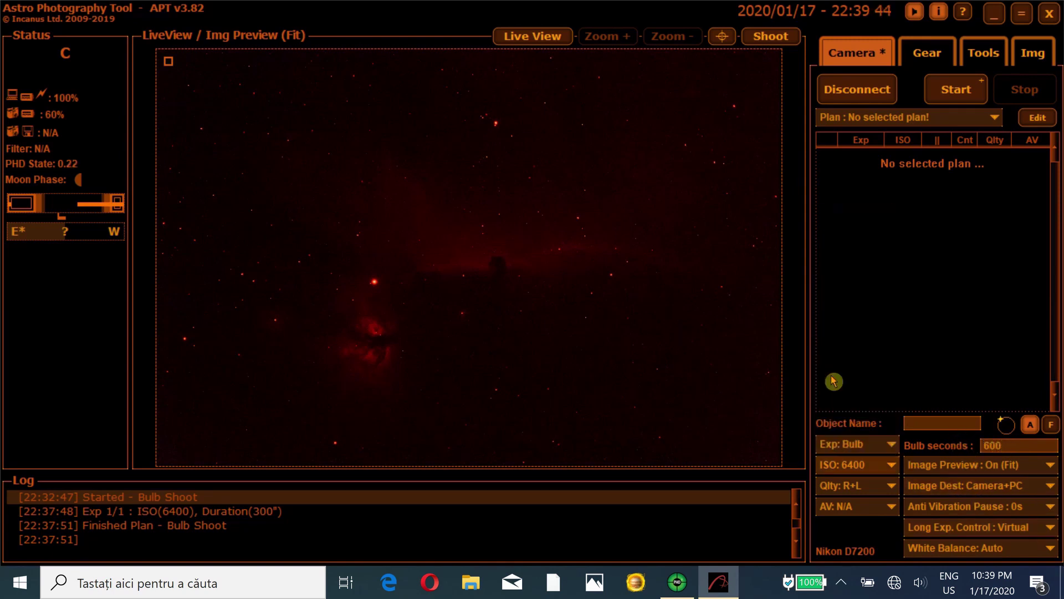
left_click(768, 39)
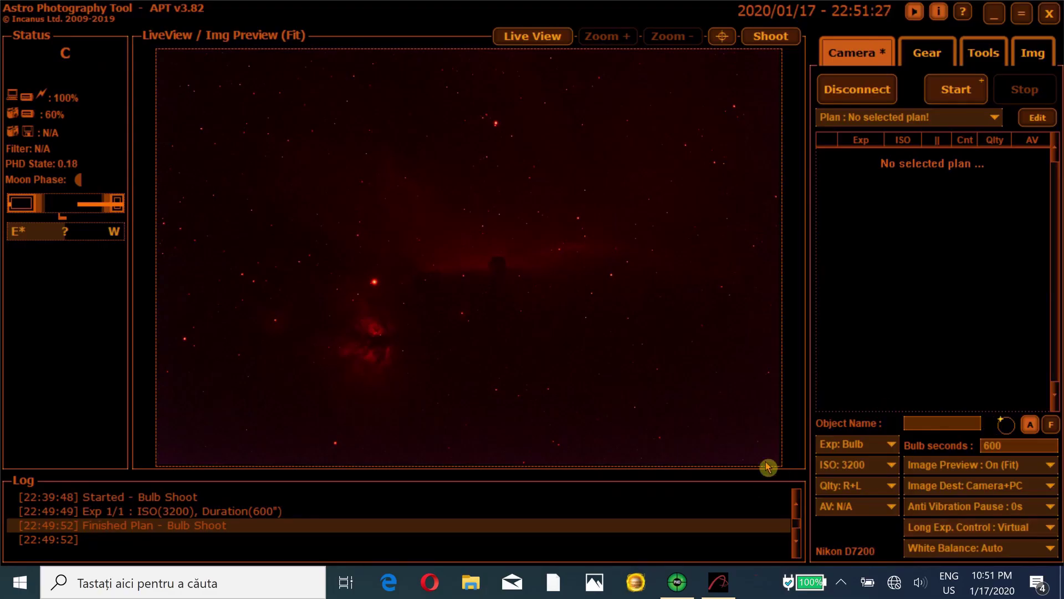
Inspect several star regions of the test frame at 1:1, toggling back to the full view
left_click(558, 216)
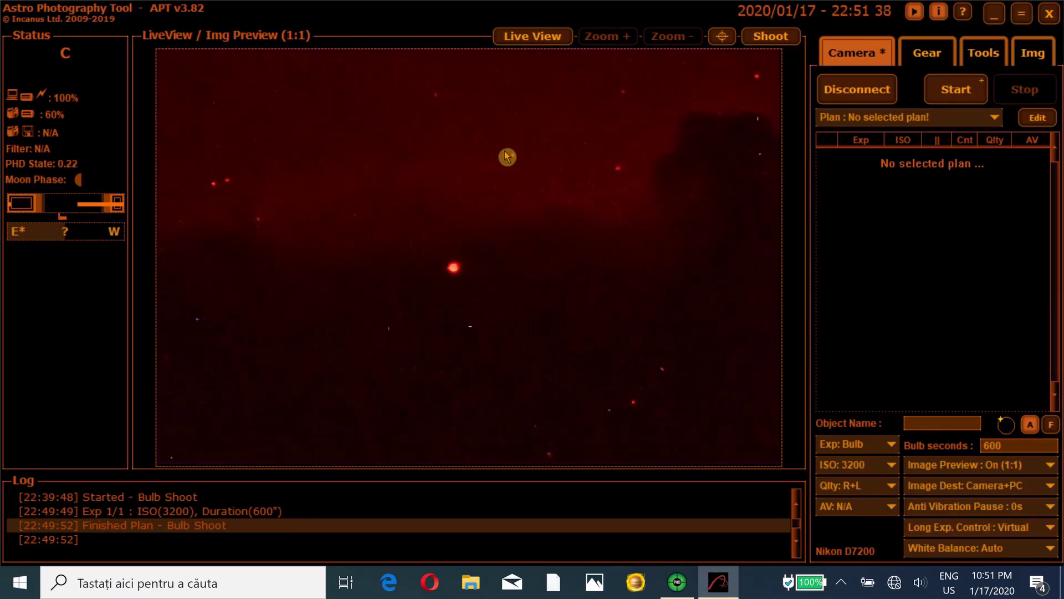
left_click(532, 188)
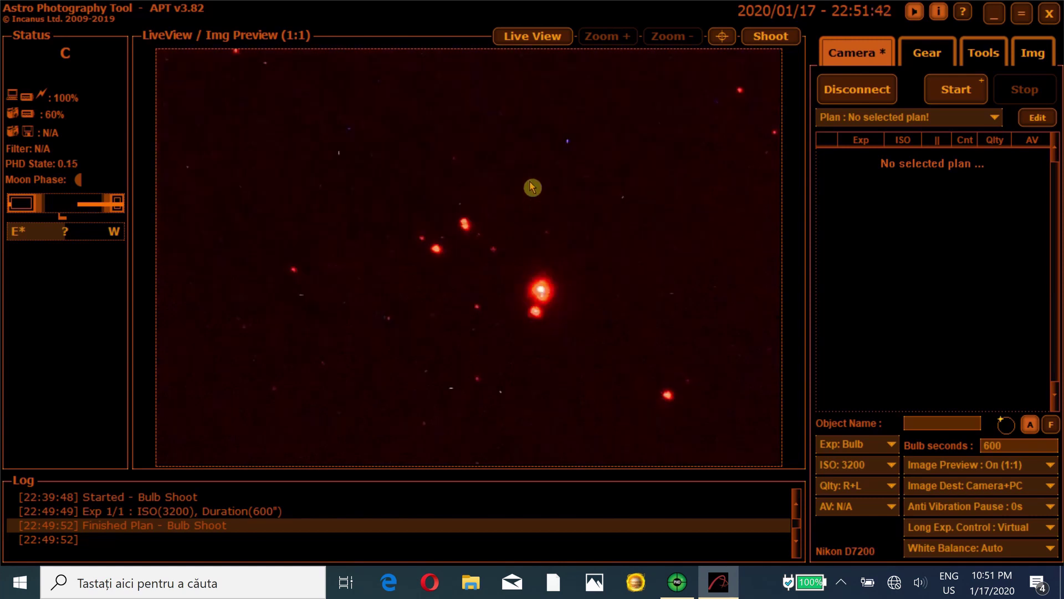
left_click(651, 192)
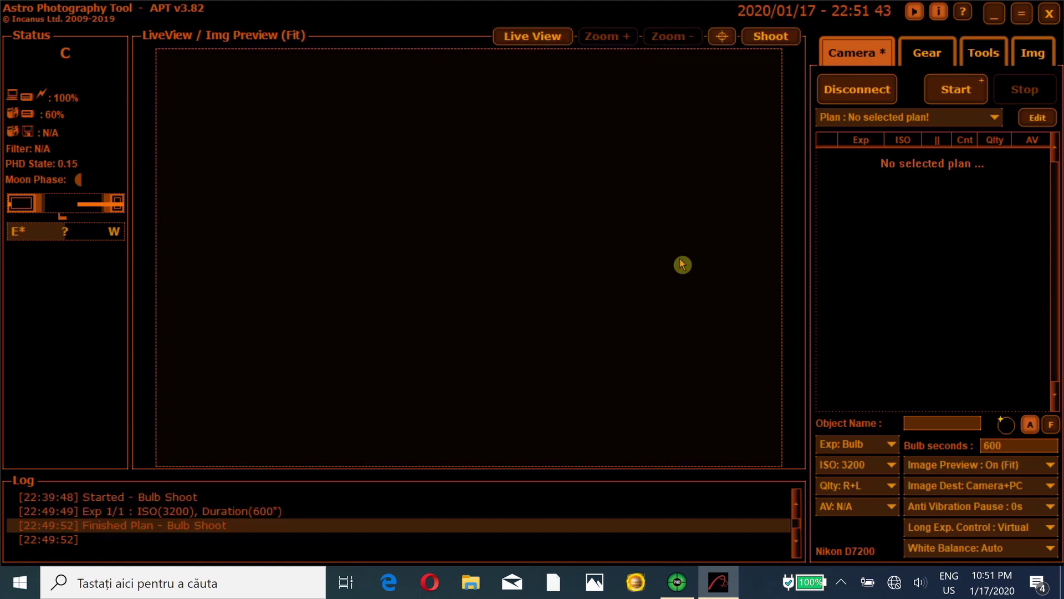
left_click(592, 237)
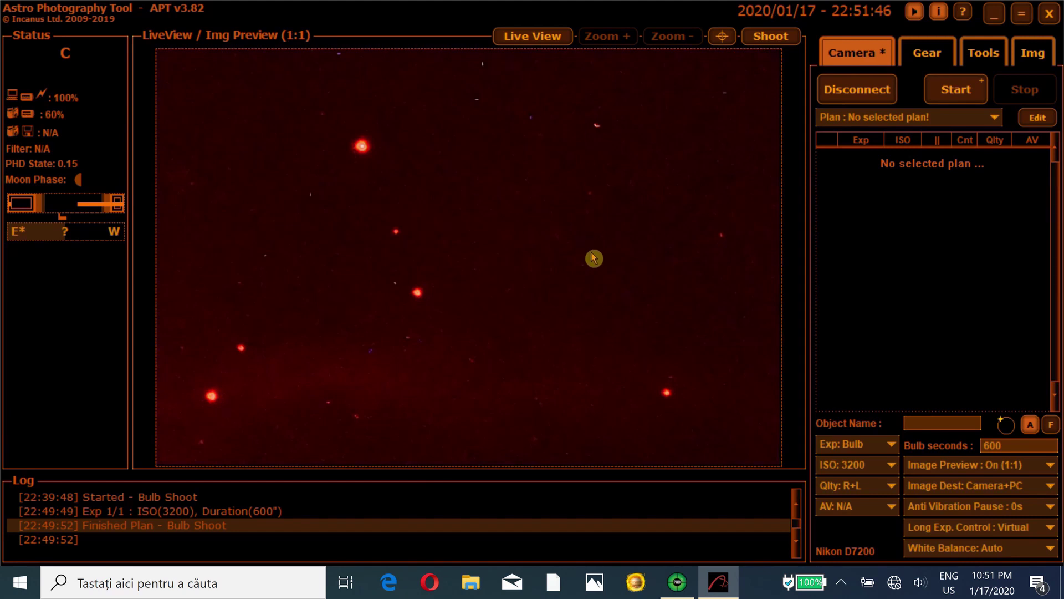
left_click(500, 376)
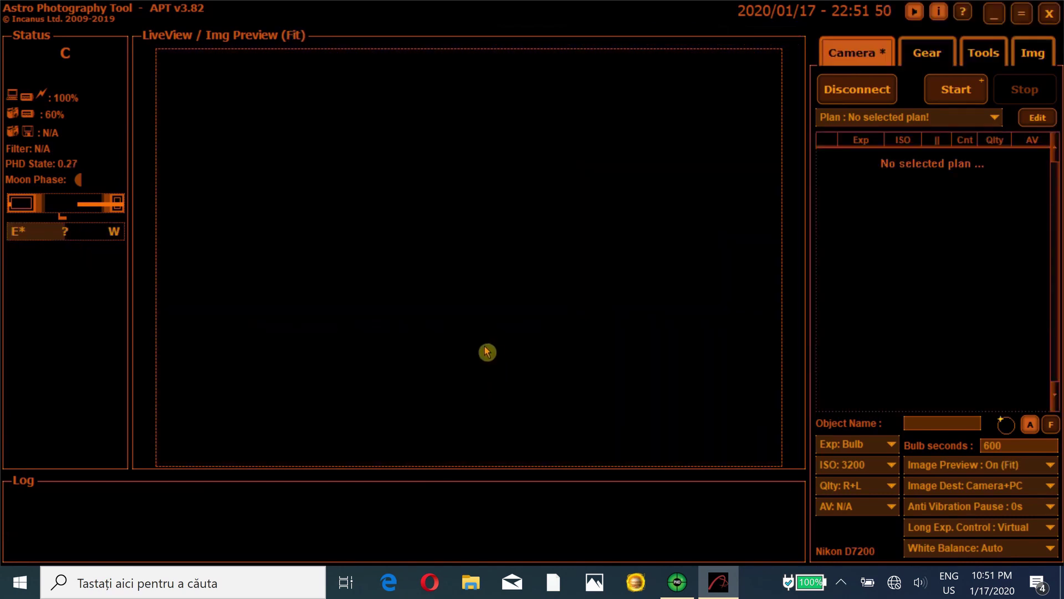
left_click(292, 277)
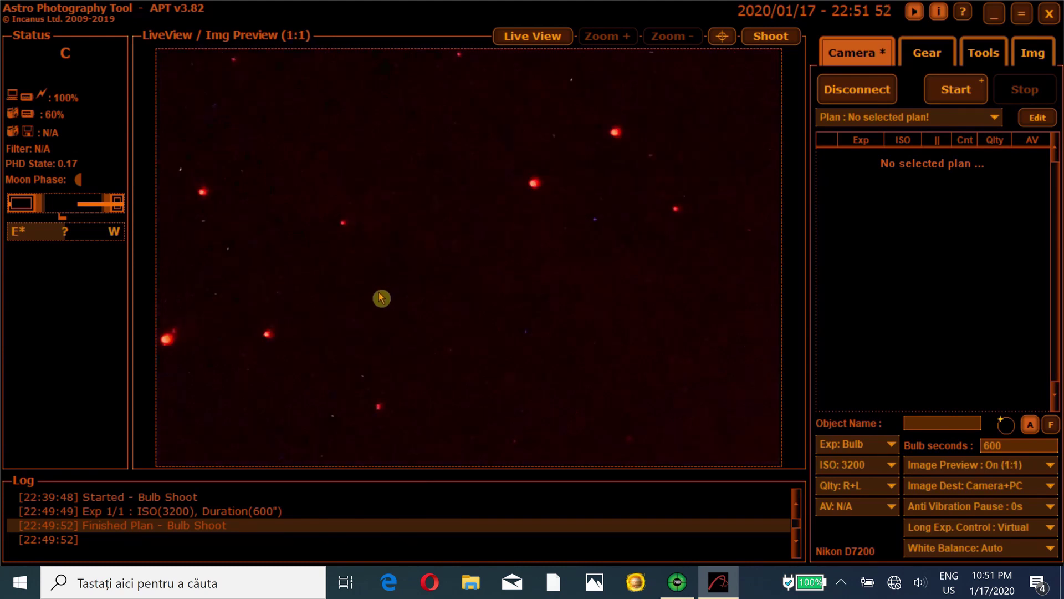
left_click(359, 300)
Inspect the Horsehead and bright nebula glow at full resolution, then load the ic434 plan
left_click(358, 309)
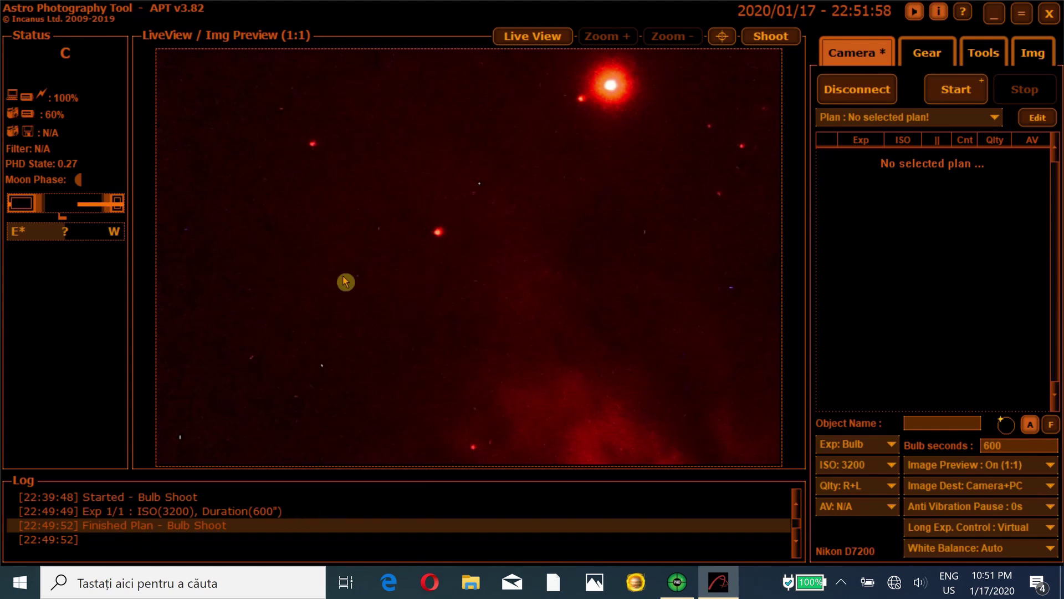
double_click(463, 263)
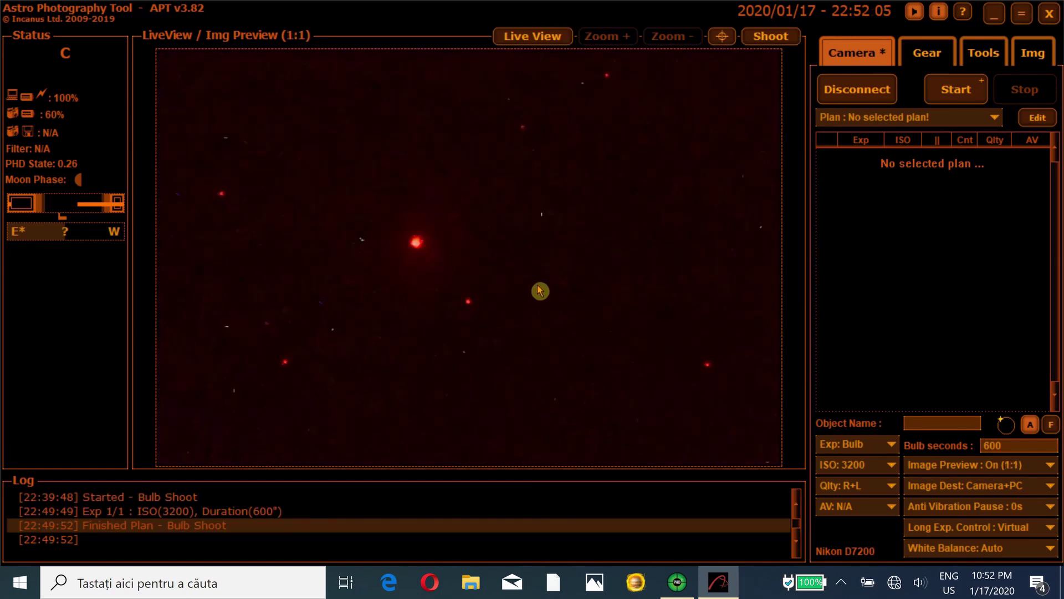
left_click(539, 290)
left_click(488, 268)
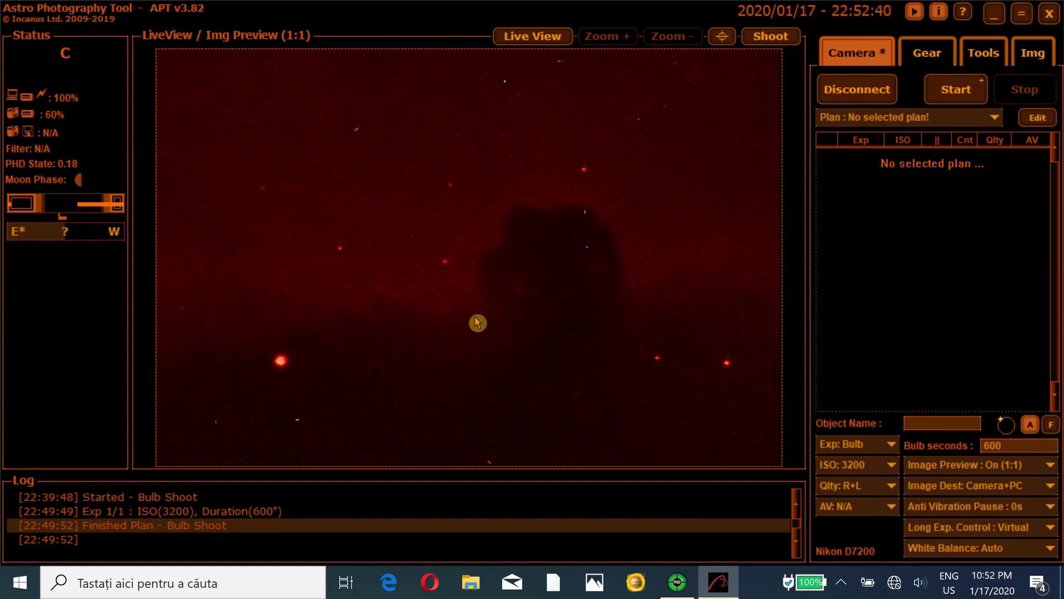
left_click(547, 326)
left_click(380, 340)
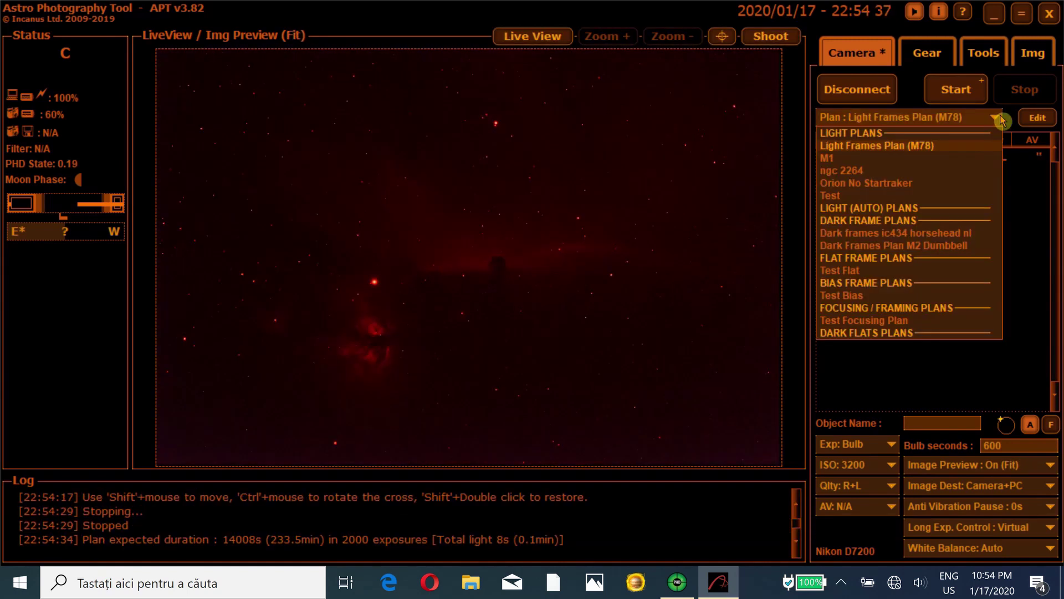
left_click(876, 146)
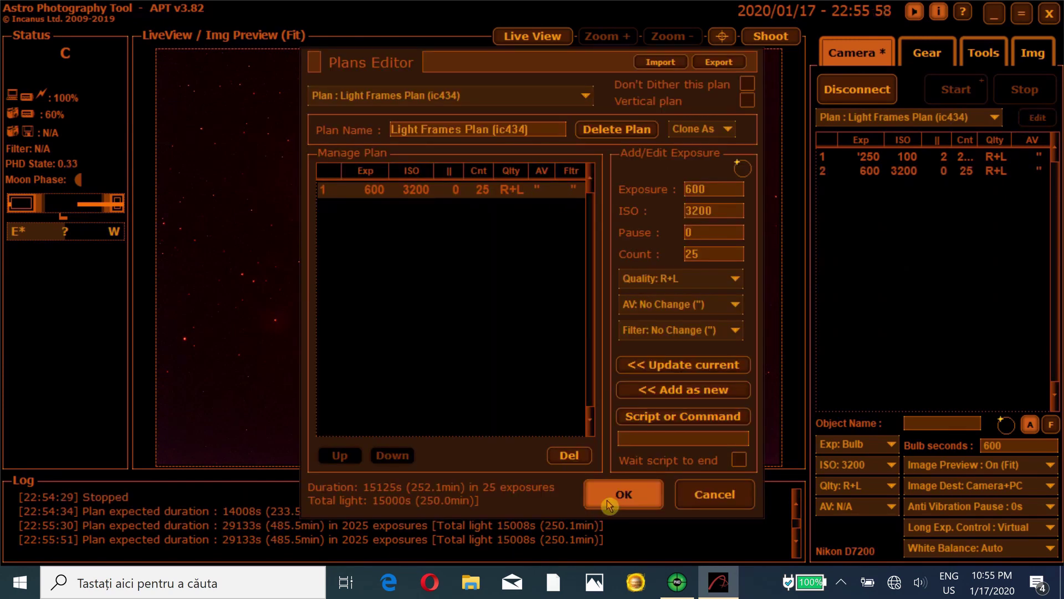
Accept the ic434 plan of 25 × 600-second ISO 3200 frames and start running it
left_click(623, 494)
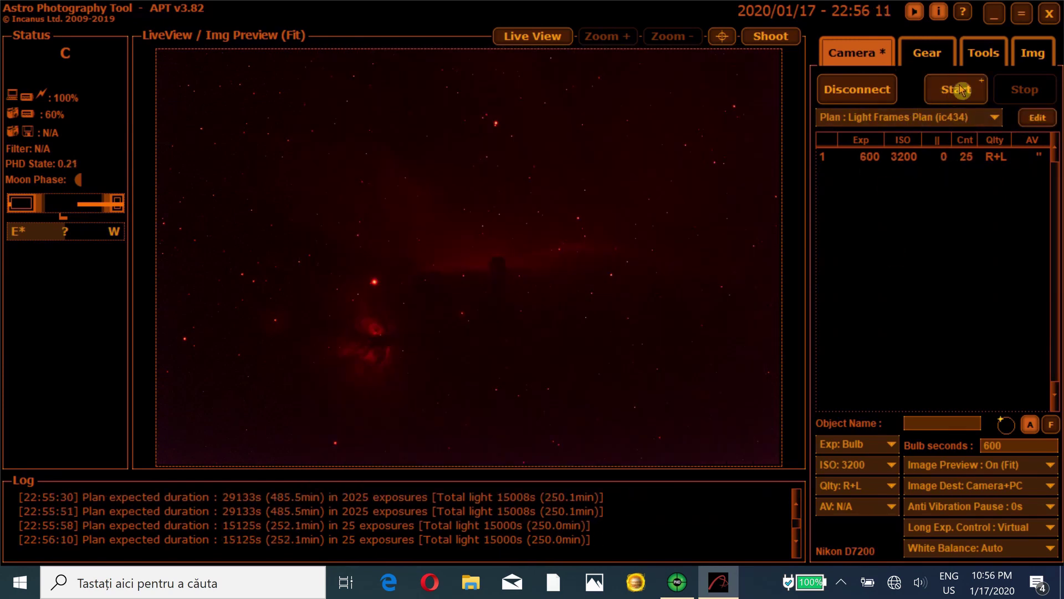
left_click(961, 90)
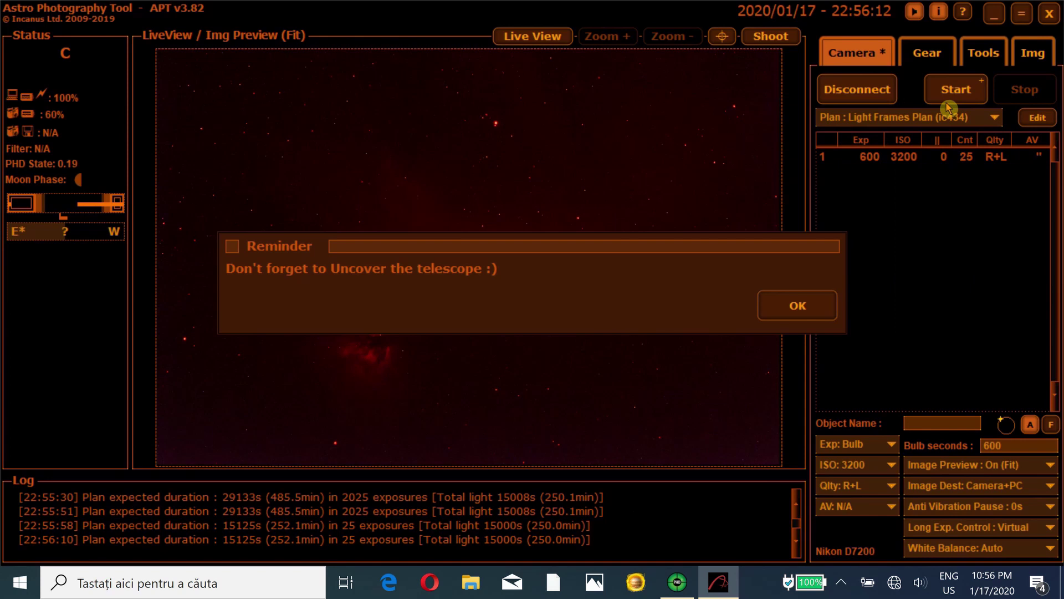
key("Return")
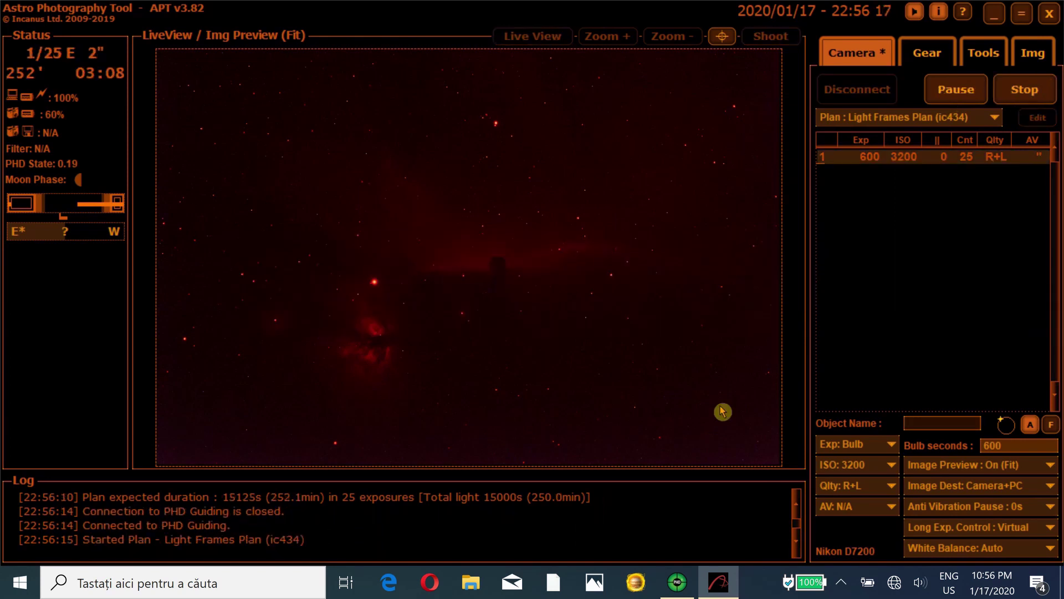
left_click(680, 589)
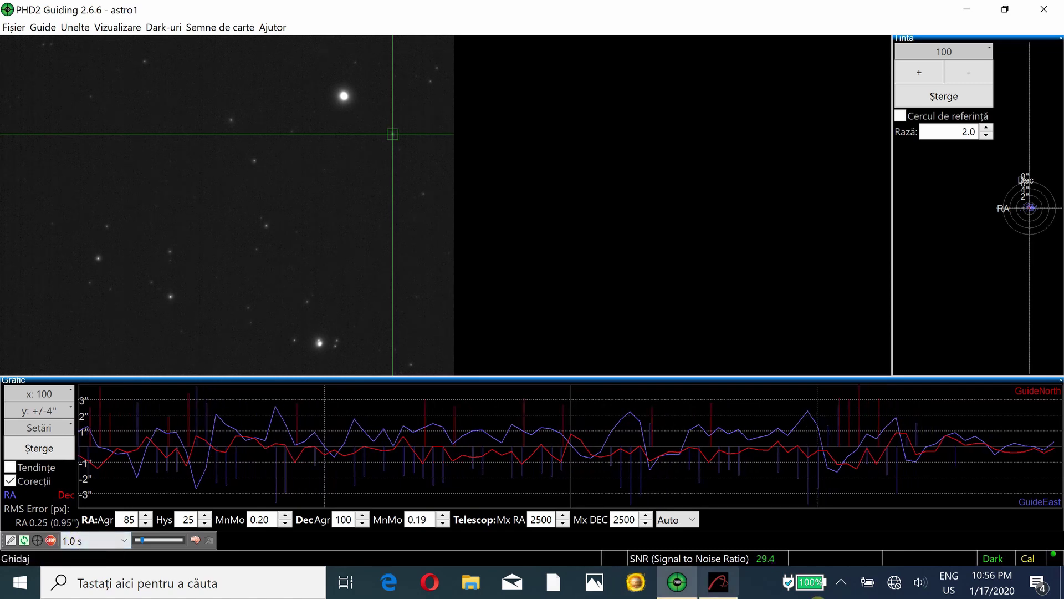
left_click(718, 582)
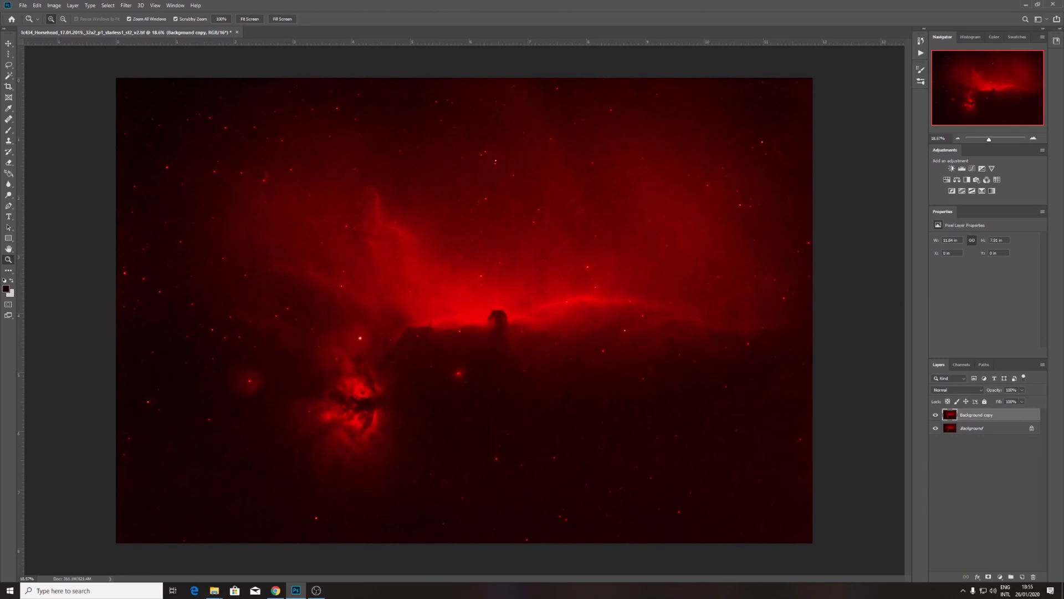
left_click(591, 268)
left_click(610, 311)
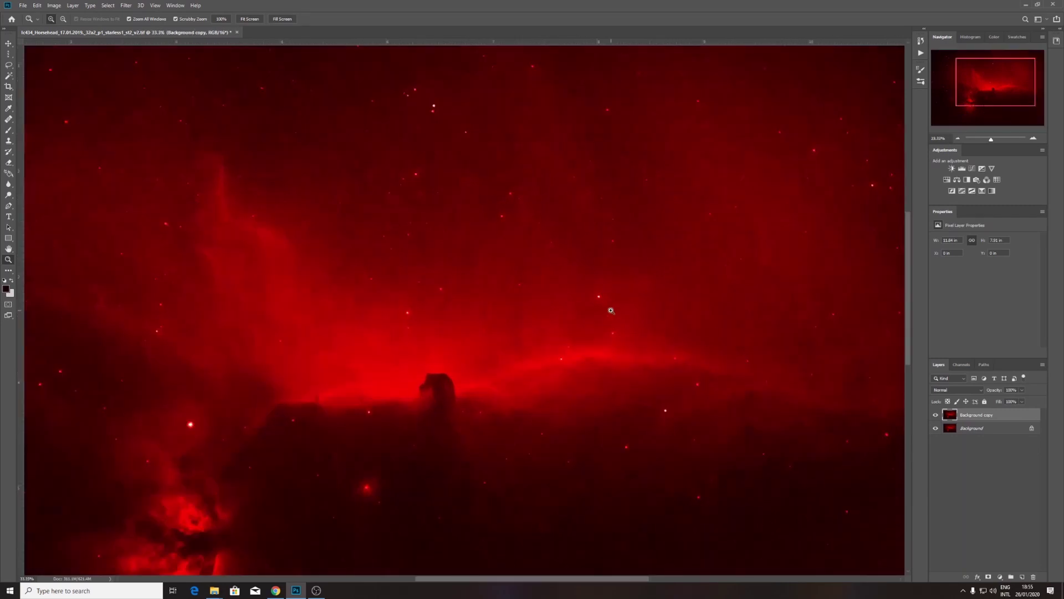
left_click(596, 309)
left_click(591, 307)
left_click(590, 306)
left_click(585, 302)
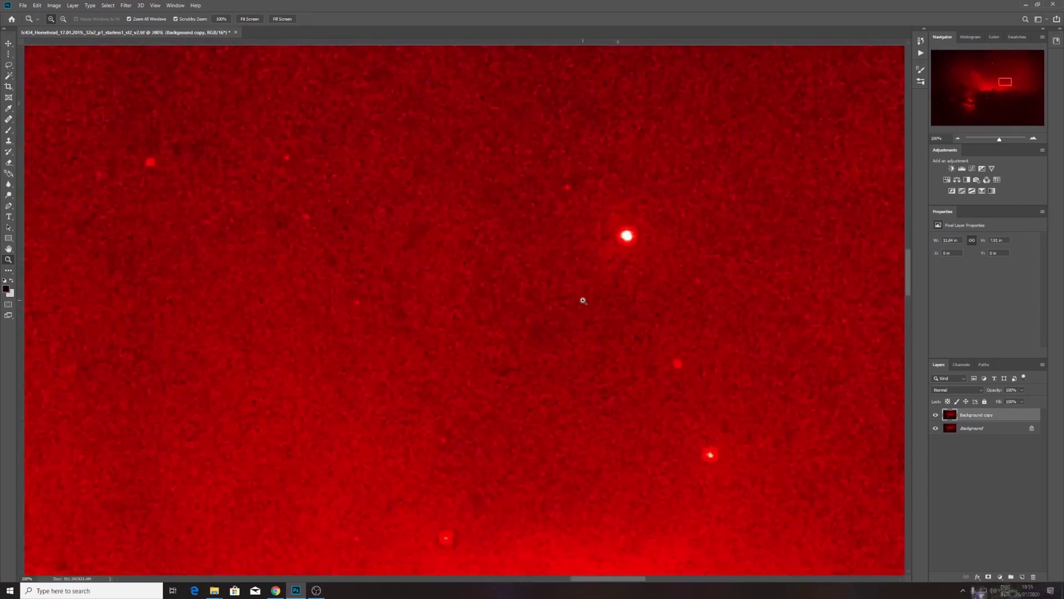
key("h")
left_click_drag(582, 299, 444, 235)
scroll(437, 235, "up", 10)
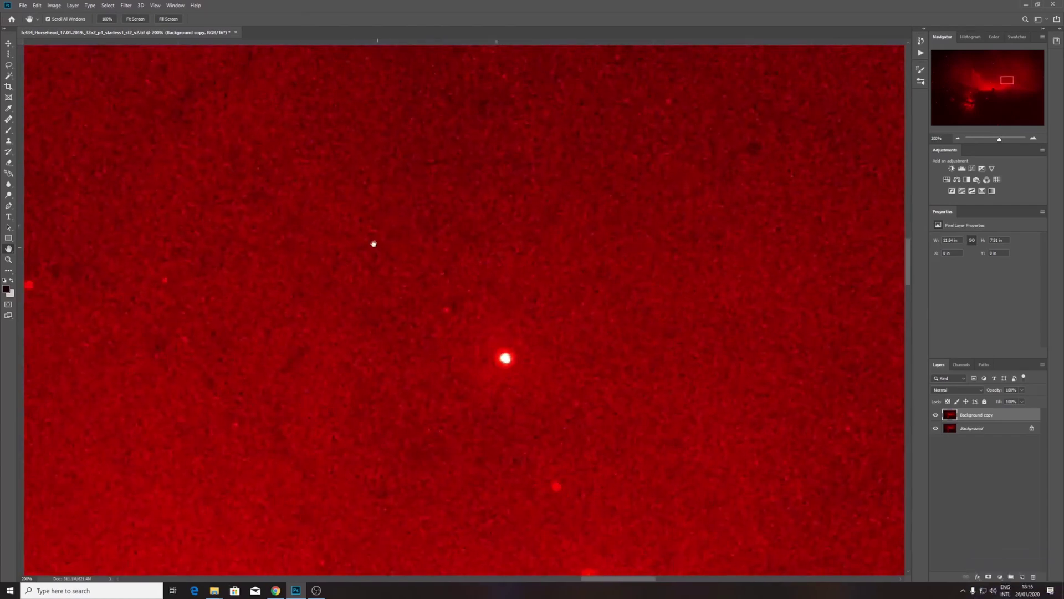
scroll(357, 239, "up", 6)
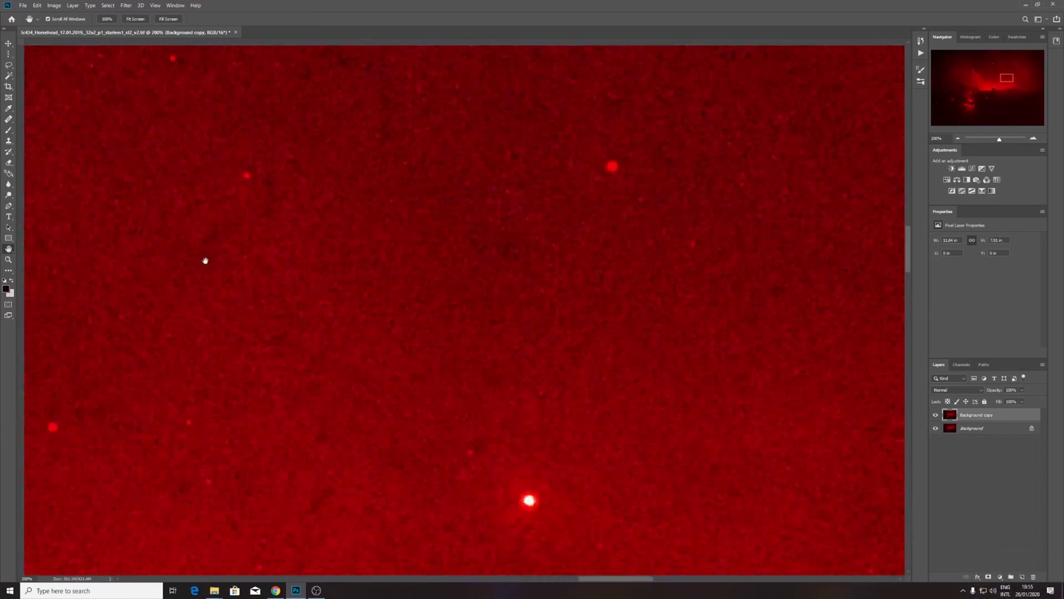
left_click_drag(602, 469, 841, 482)
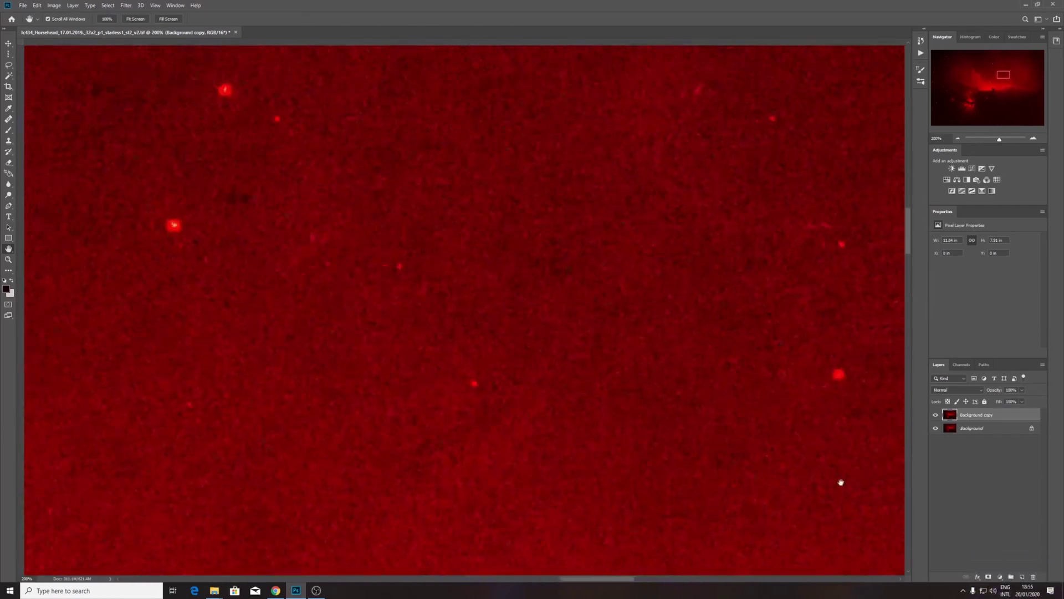
left_click(147, 19)
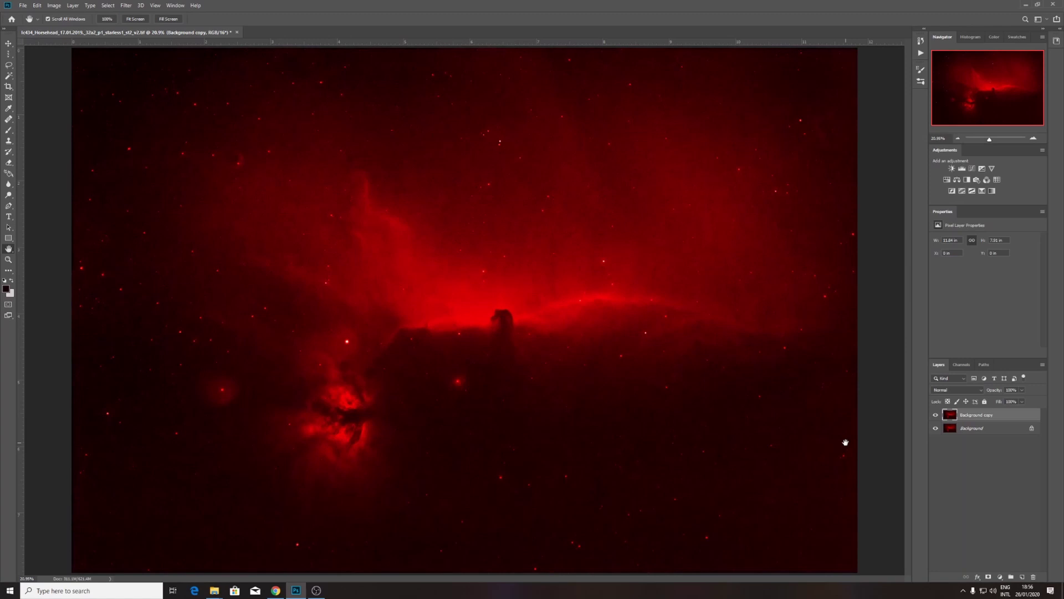
Zoom to 66.7%, view the green and blue channels alone, then restore all channels
left_click(962, 366)
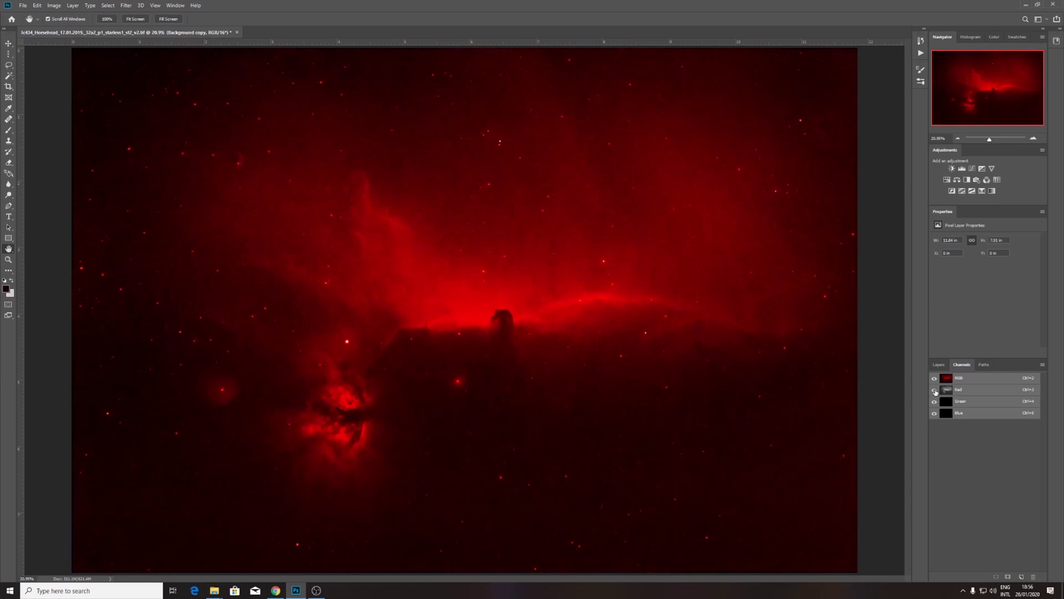
left_click(934, 390)
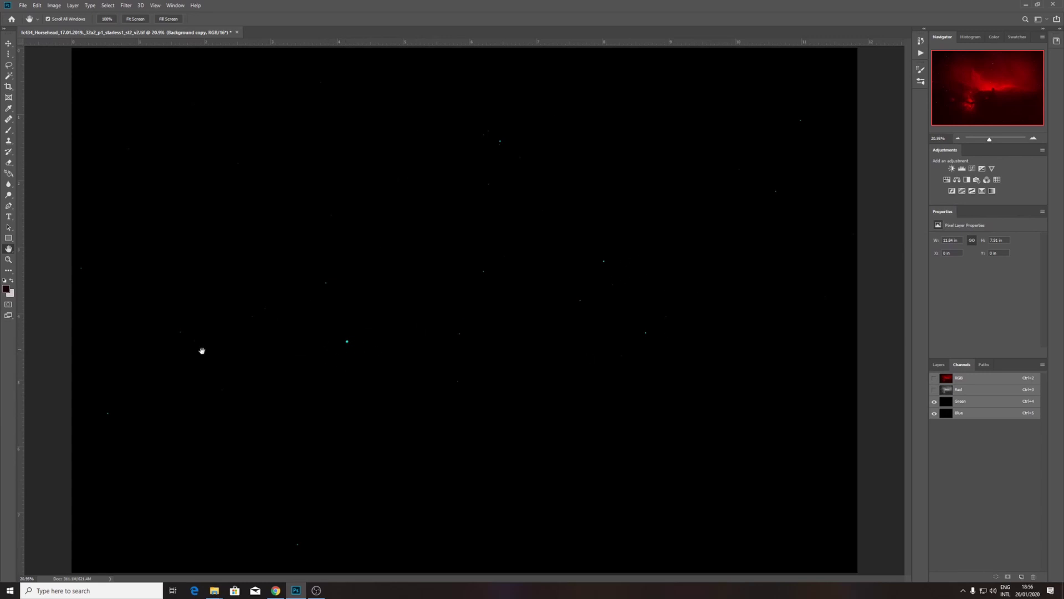
left_click(8, 262)
left_click_drag(413, 328, 432, 303)
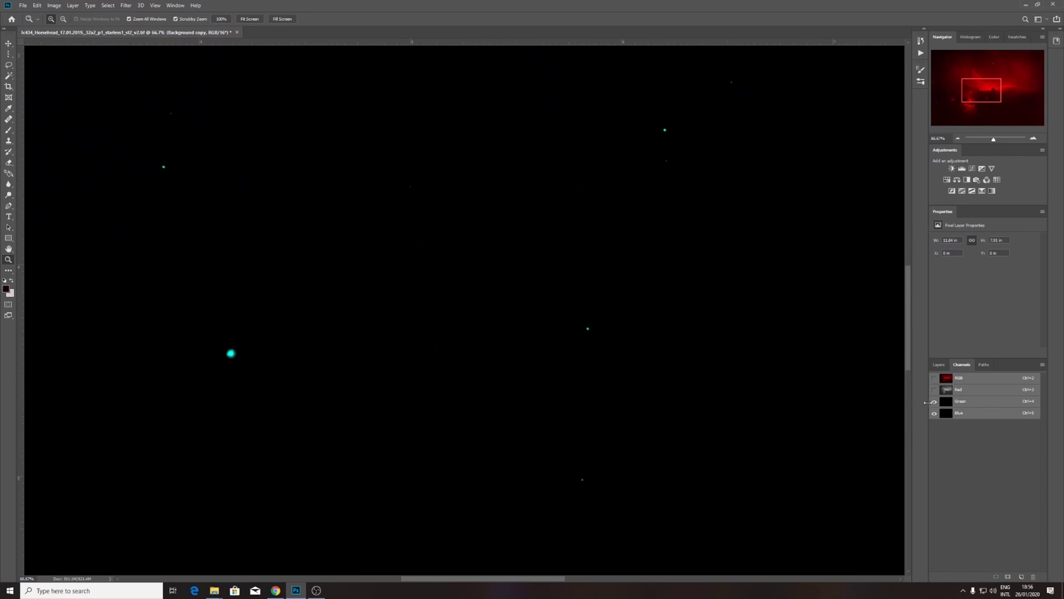
left_click(934, 402)
left_click(935, 402)
left_click(935, 414)
left_click(935, 414)
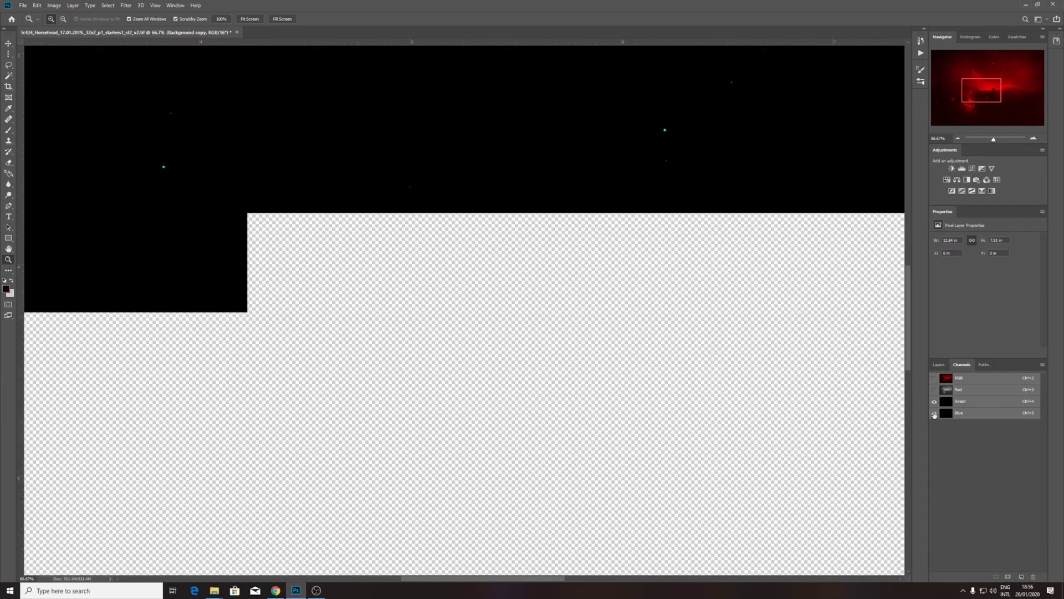
left_click(934, 390)
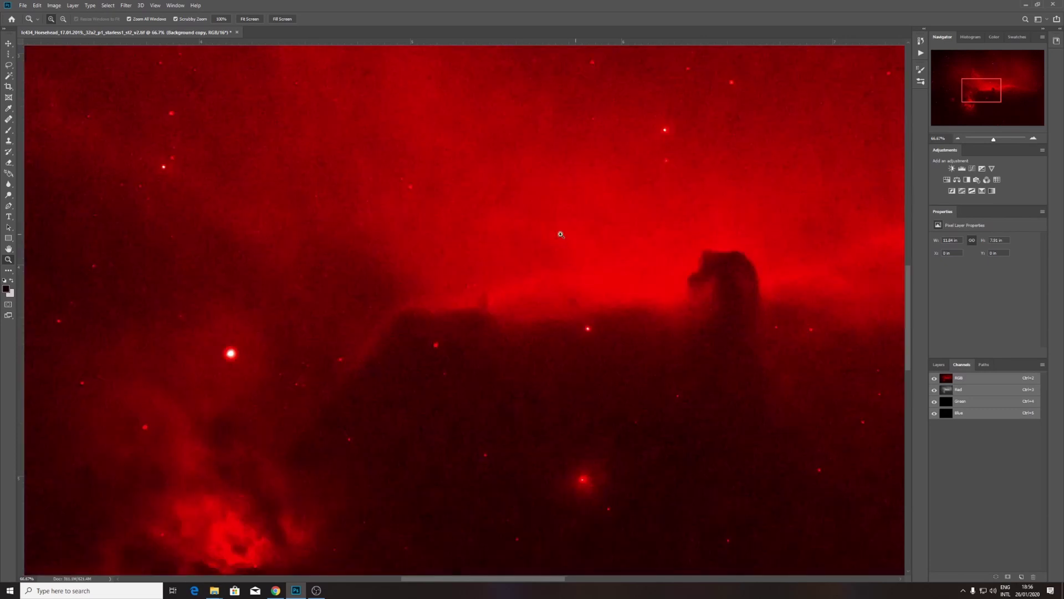
Fit the image on screen and show the Red channel in the Histogram panel
left_click(250, 19)
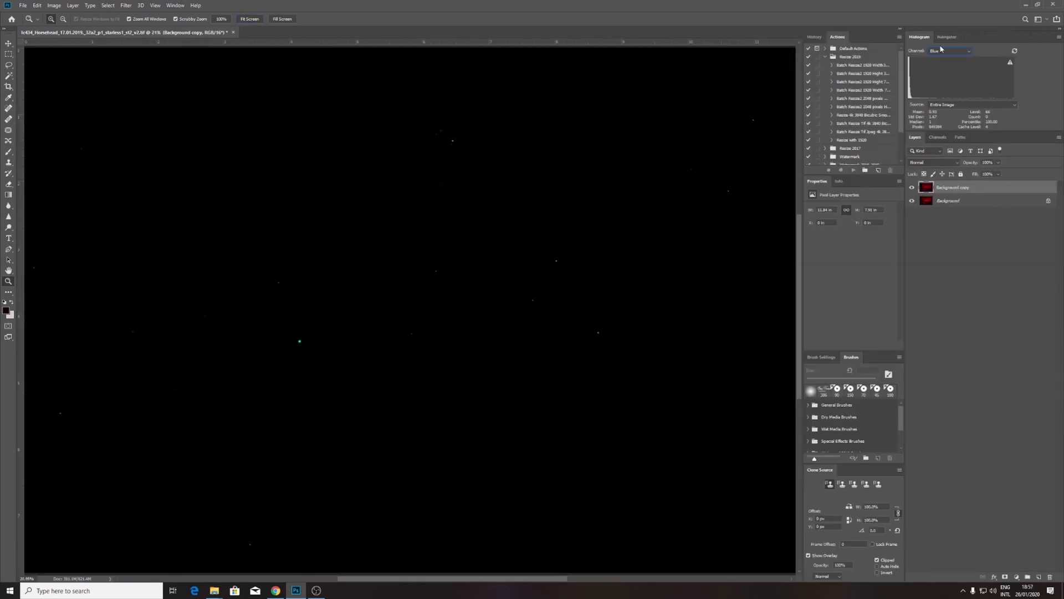
left_click(941, 48)
left_click(937, 63)
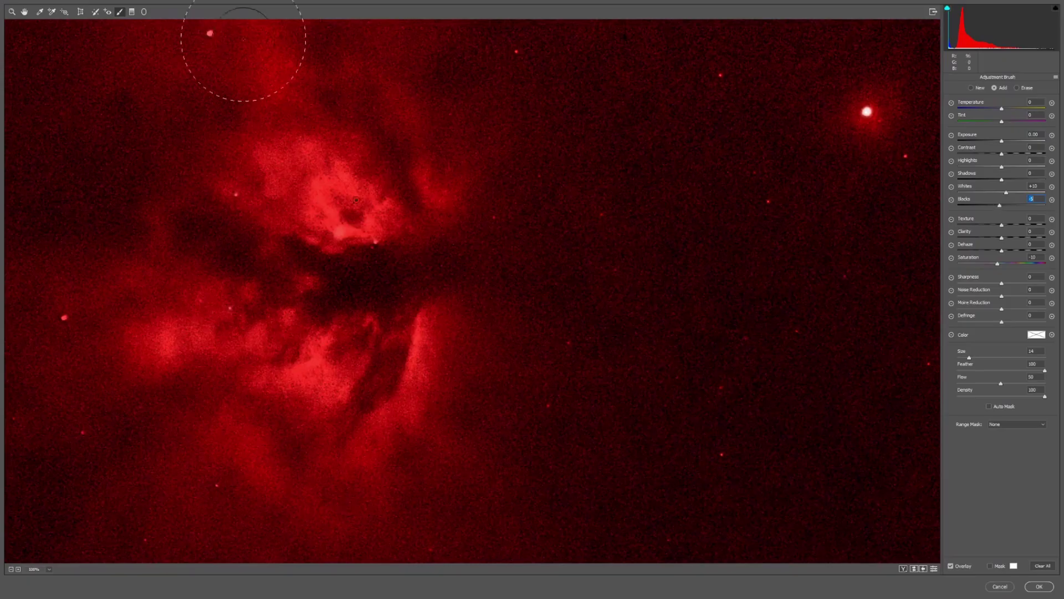
Fit the preview, then compare defaults against the Exposure +0.25 and Blacks -5 edit and restore it
key("ctrl+0")
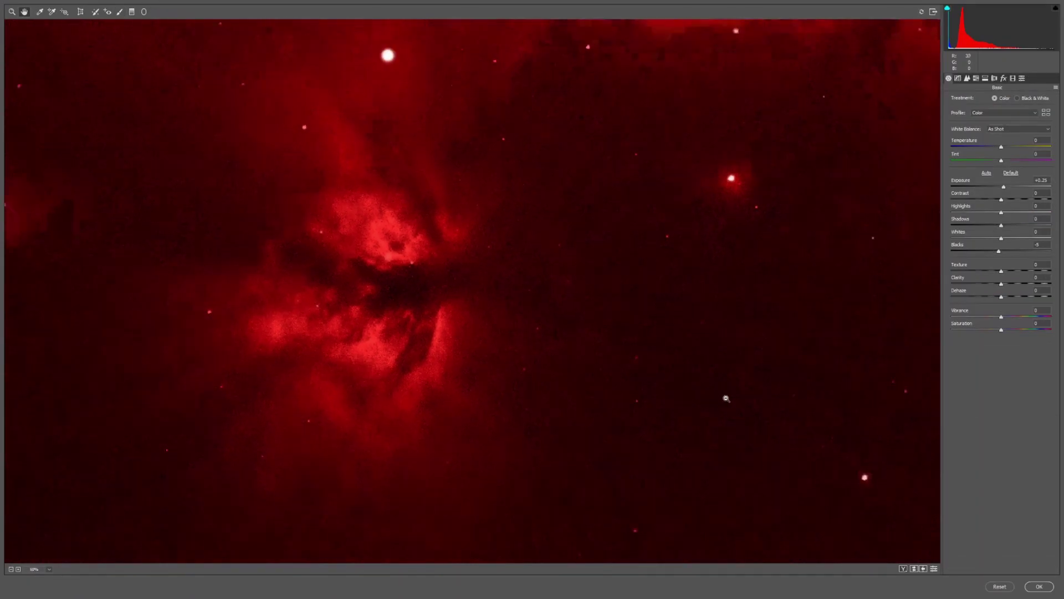
left_click(744, 412, "alt")
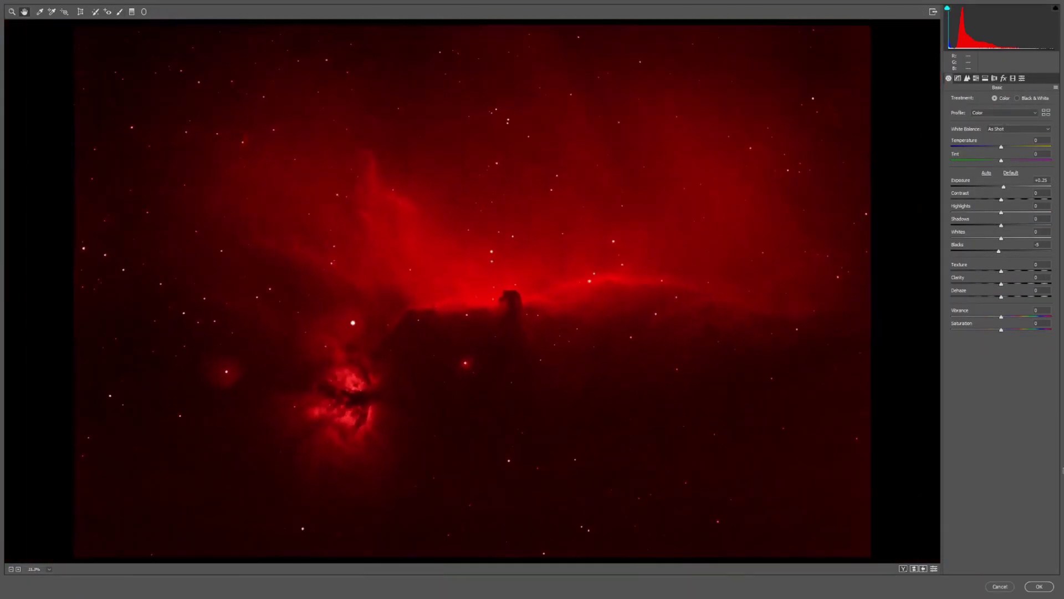
left_click(1010, 172)
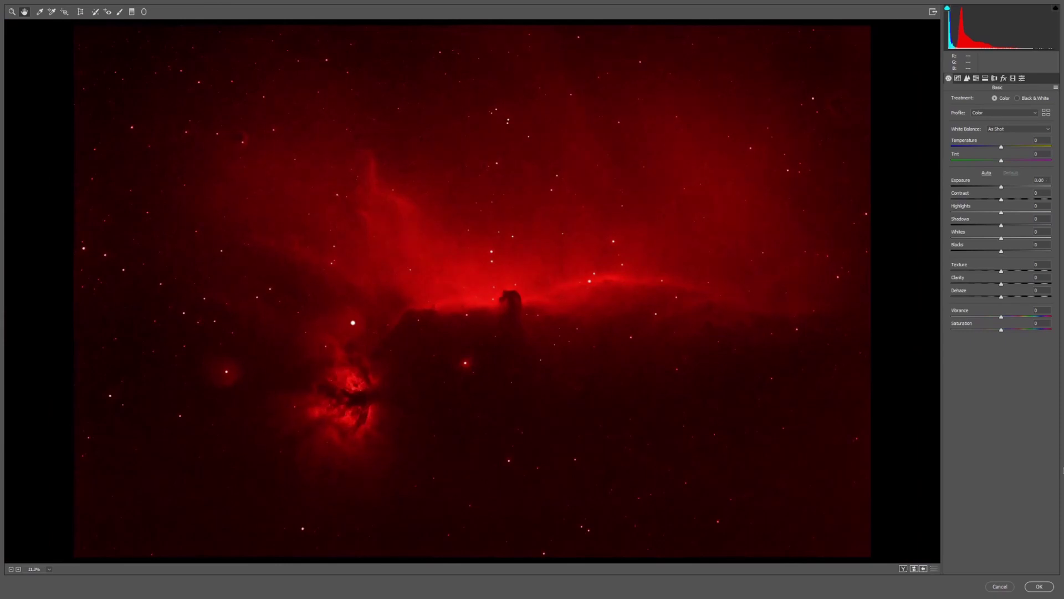
key("ctrl+z")
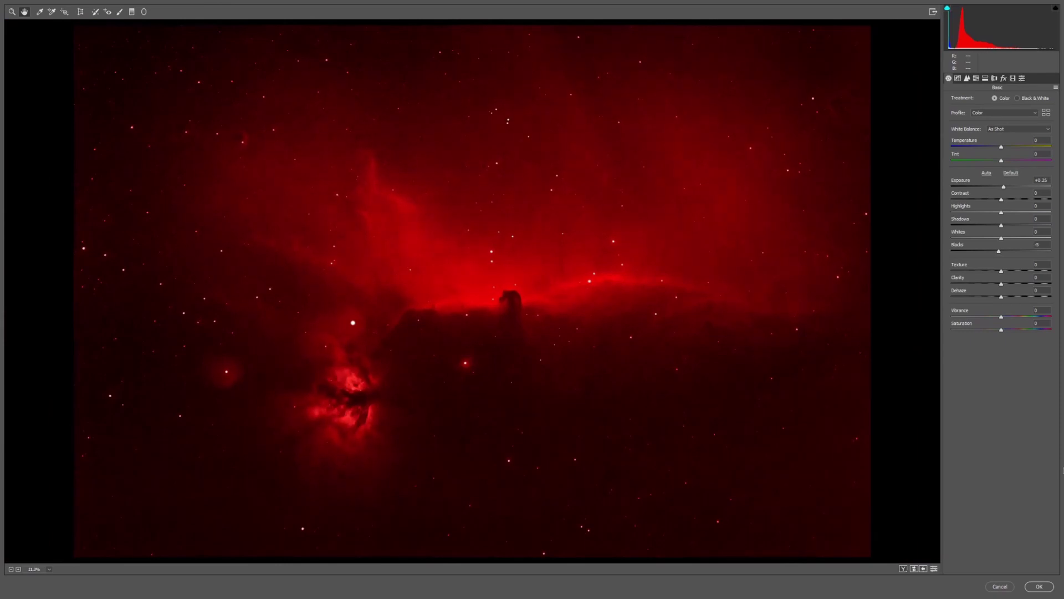
Inspect the Flame Nebula at 50% zoom, then fit the whole Horsehead field again
key("alt")
key("ctrl+plus")
key("ctrl+plus")
key("ctrl+plus")
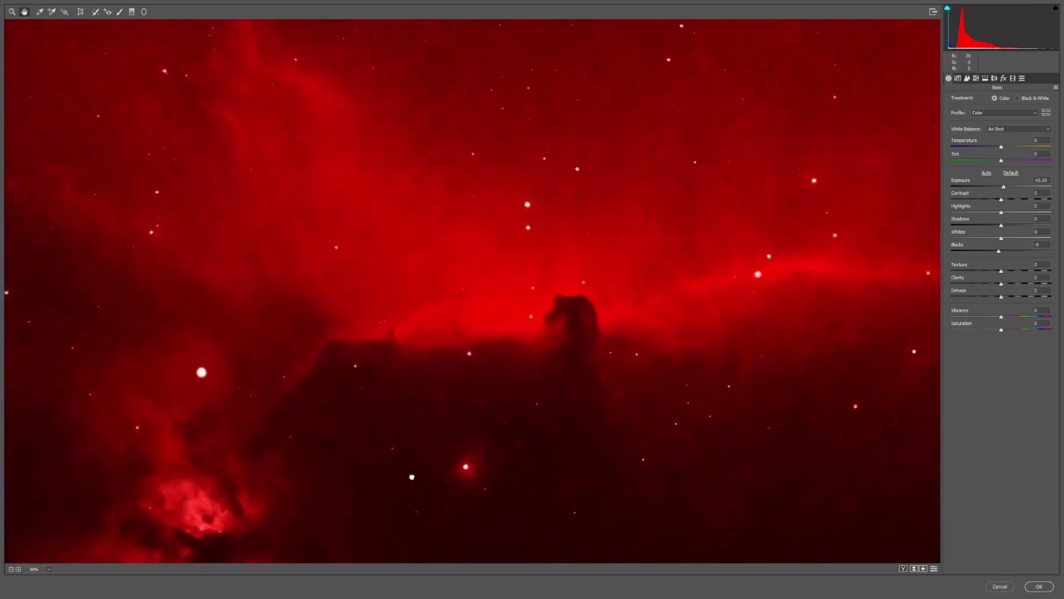
left_click_drag(411, 477, 665, 316)
key("ctrl+0")
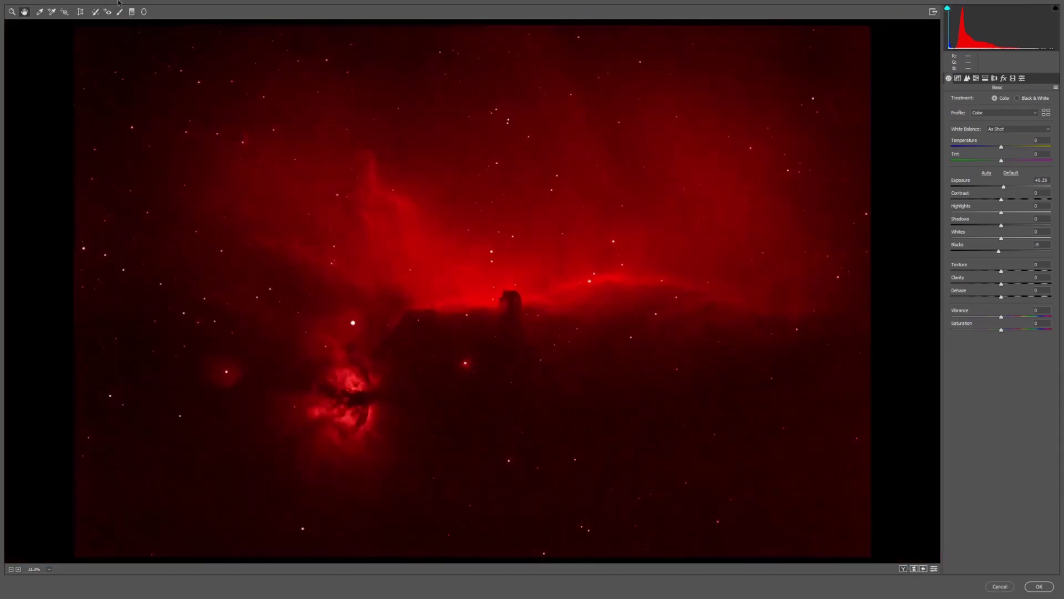
left_click(120, 12)
Inspect the masks and sliders of the Flame Nebula and sky brush pins, then go back to Basic
left_click(762, 267)
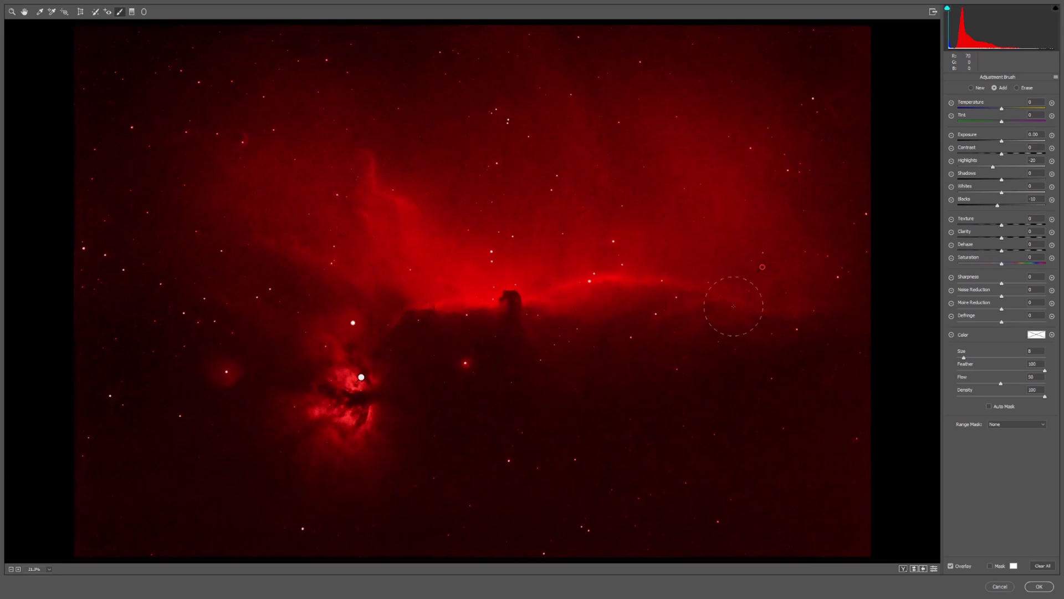
left_click(361, 378)
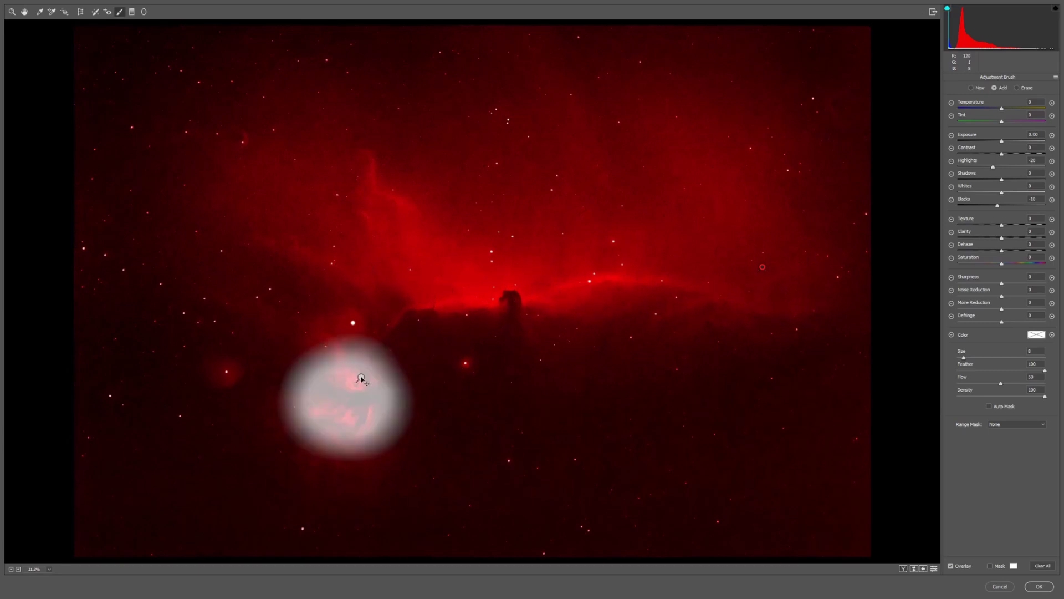
left_click(762, 266)
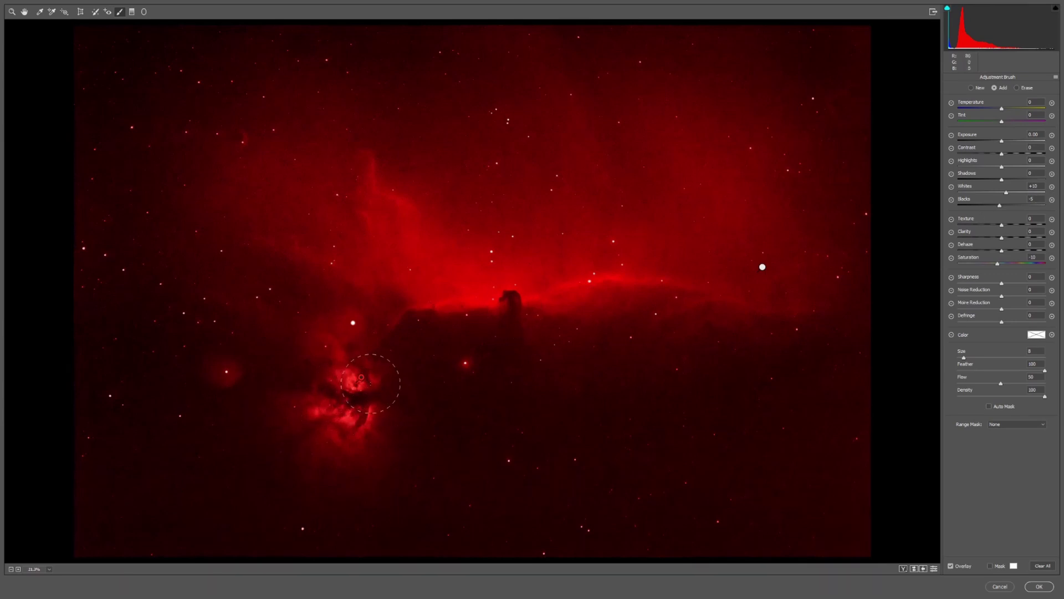
left_click(762, 266)
left_click(25, 11)
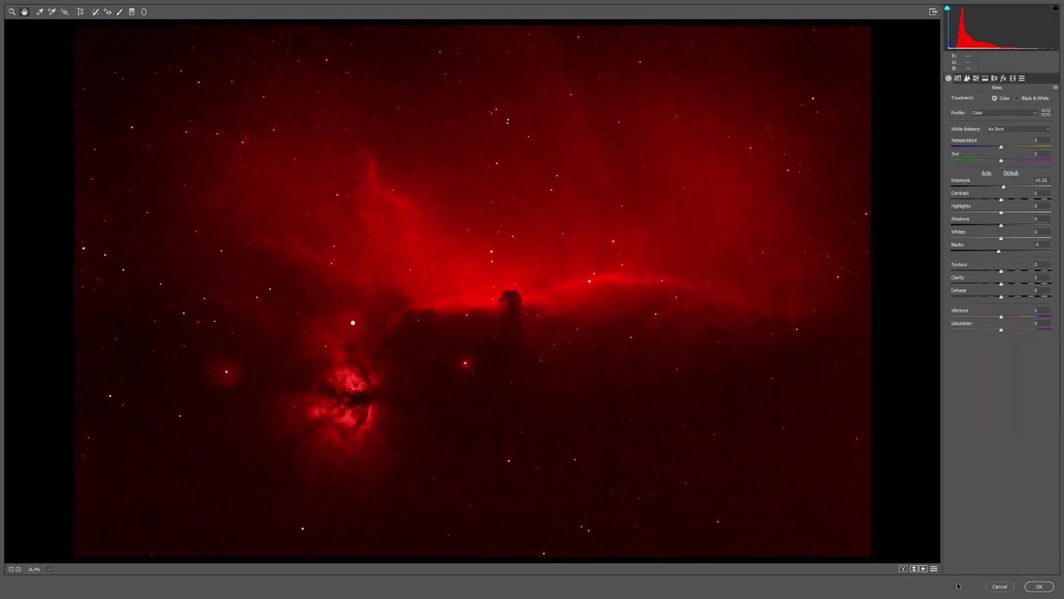
Apply the Camera Raw edits and toggle Background copy 4's visibility repeatedly to compare
left_click(1040, 586)
left_click(912, 188)
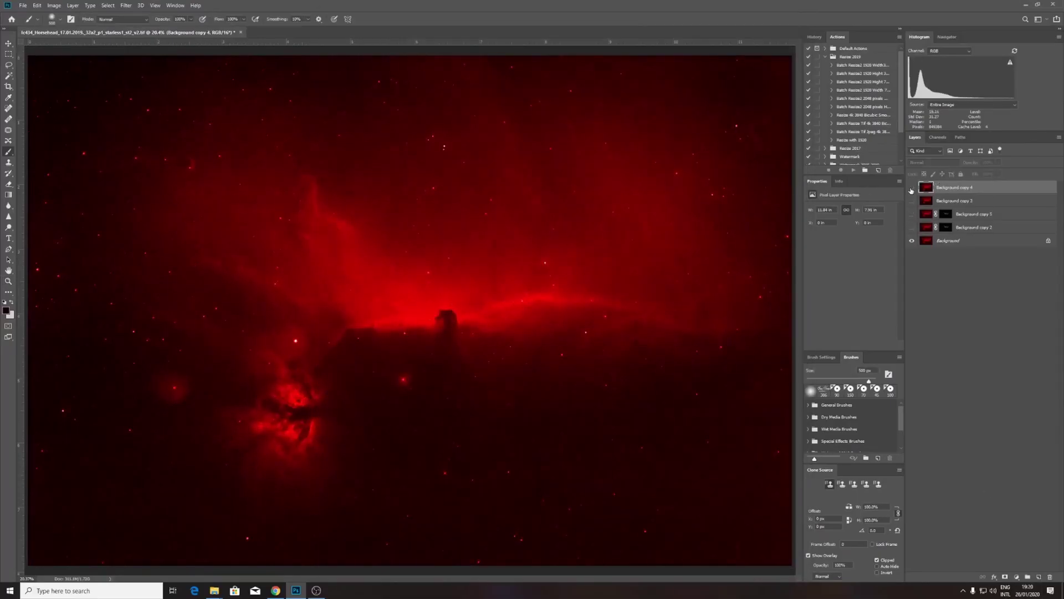
left_click(912, 188)
left_click(912, 189)
left_click(912, 188)
left_click(911, 189)
left_click(911, 189)
Zoom in on the Flame Nebula and compare it with Background copy 4 hidden and shown
scroll(366, 398, "up", 5)
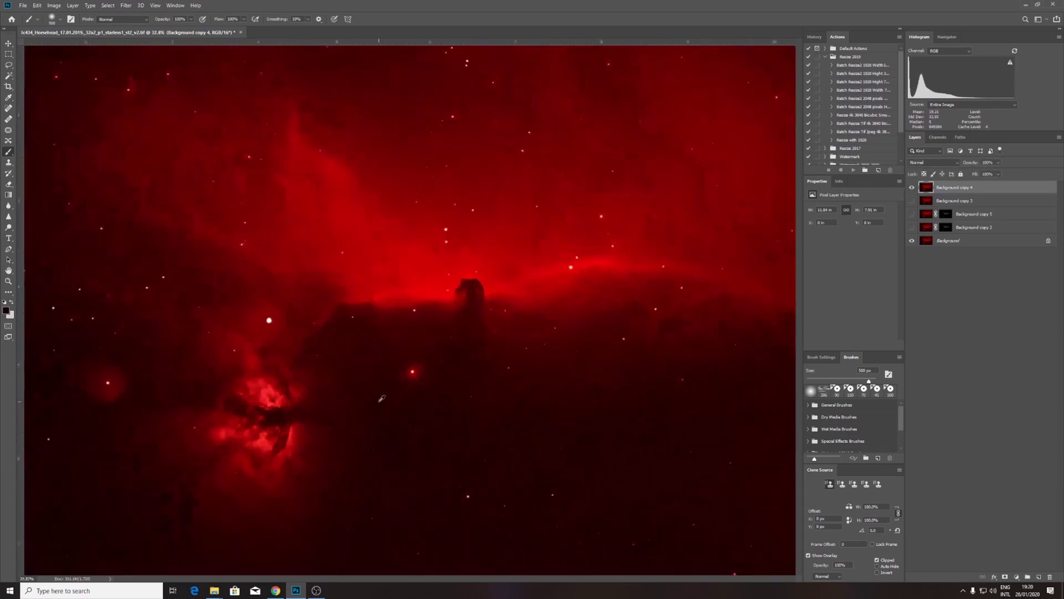
scroll(445, 413, "down", 8)
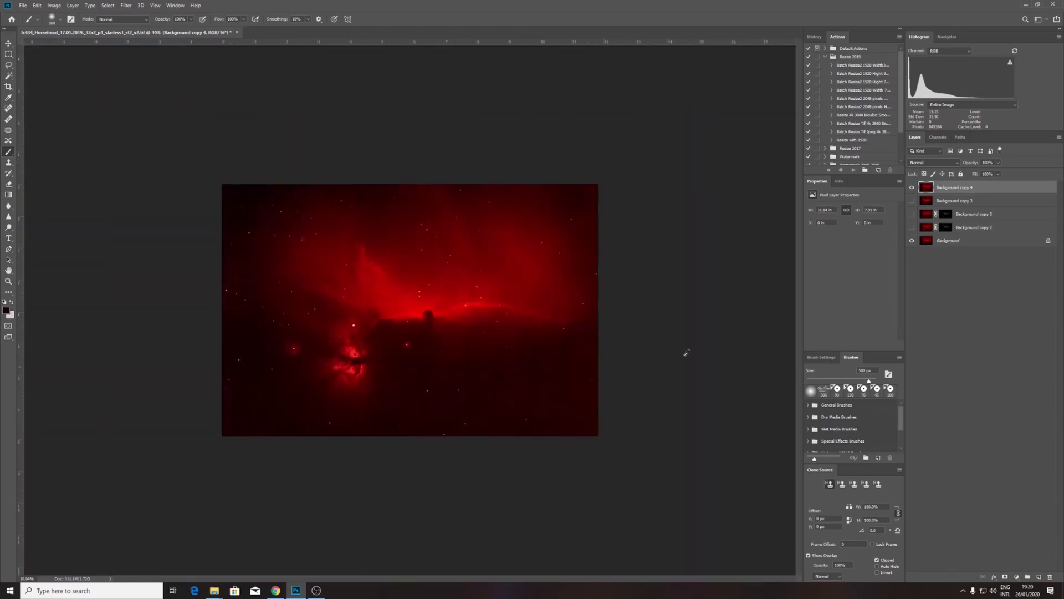
scroll(687, 356, "up", 3)
left_click(911, 189)
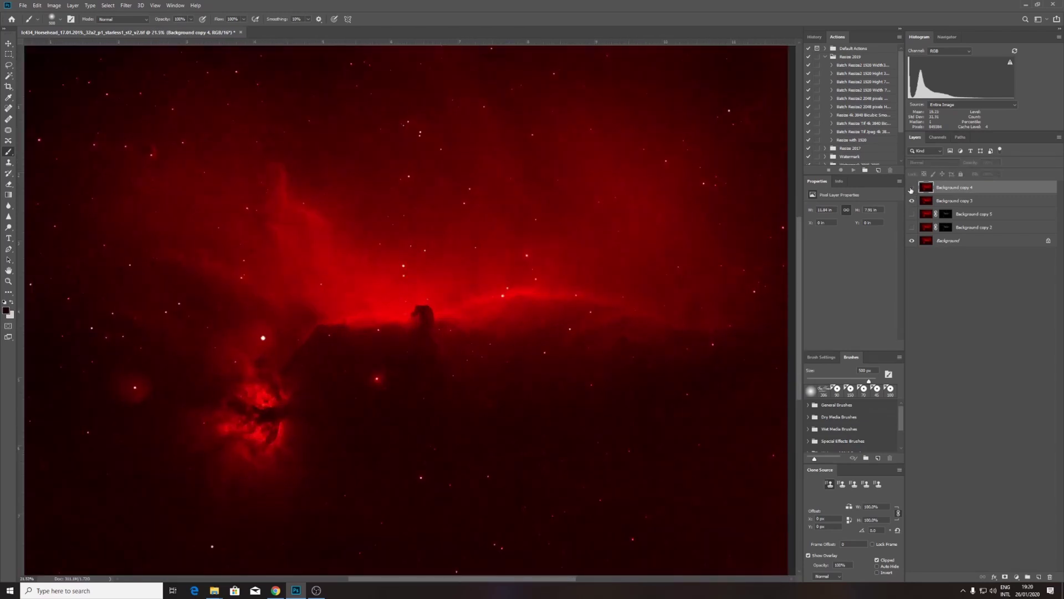
left_click(911, 187)
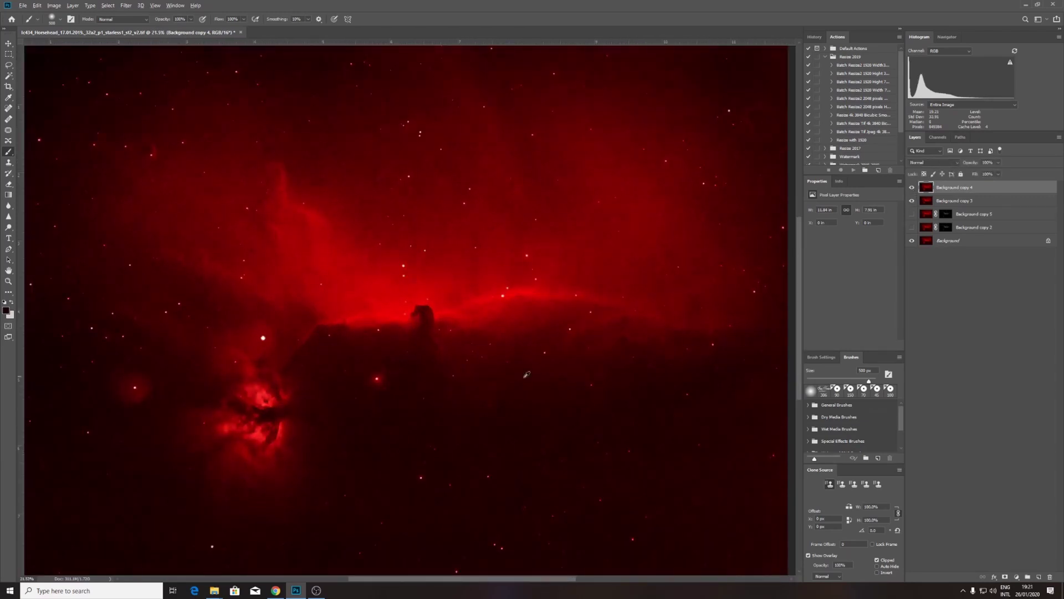
scroll(515, 421, "down", 3)
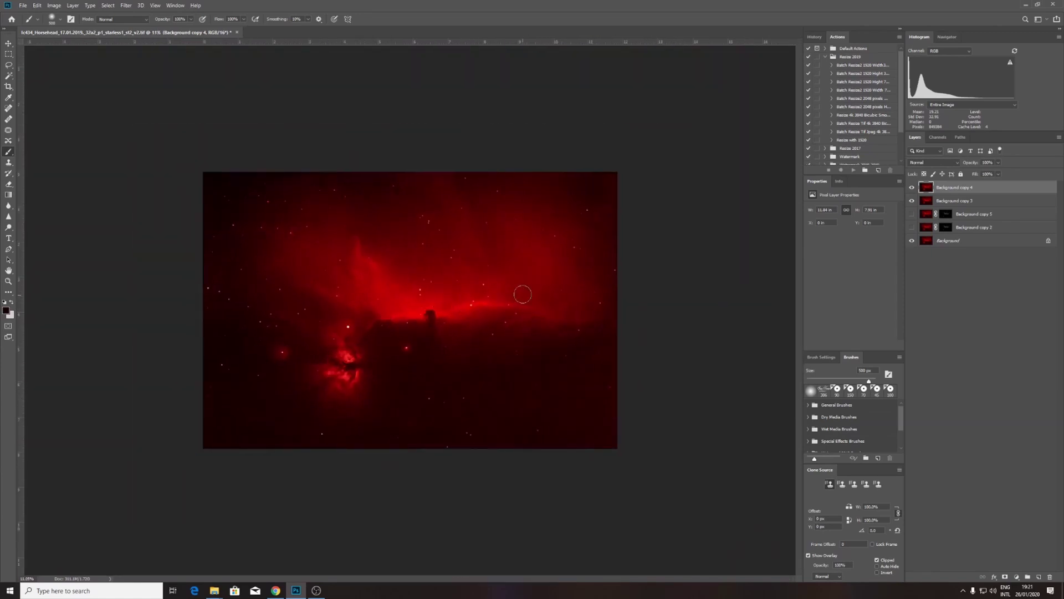
scroll(407, 308, "up", 2)
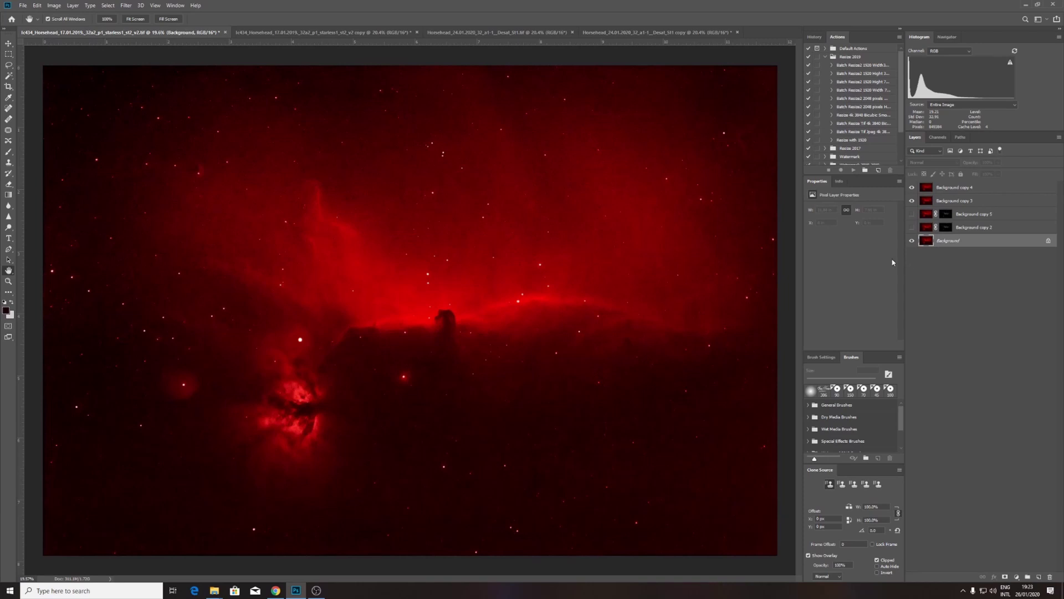
Check the greyscale Horsehead and Flame nebulae copy's channels, then return to its Layers list
left_click(310, 32)
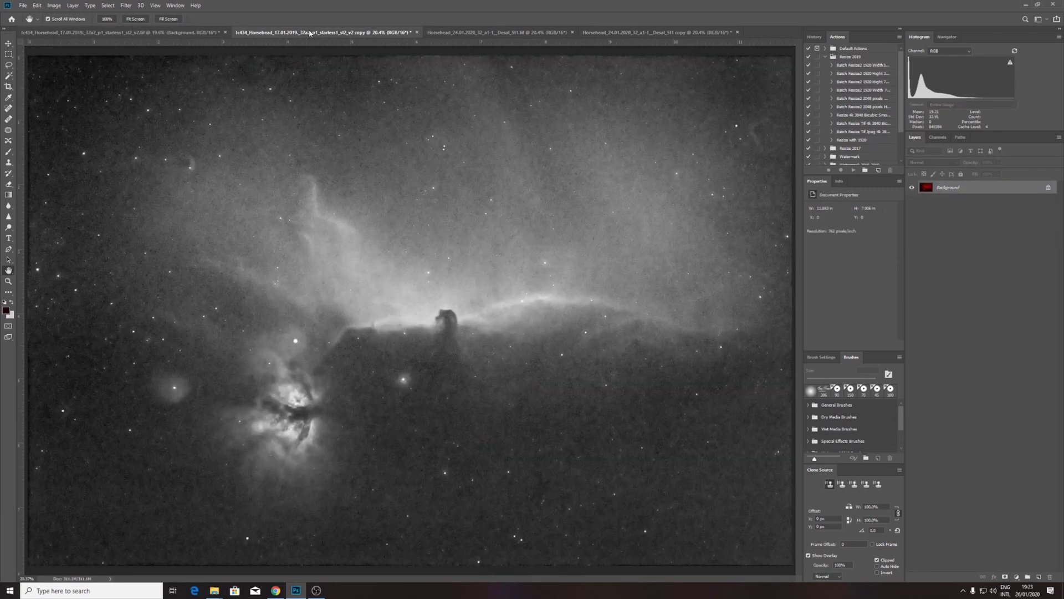
left_click(938, 138)
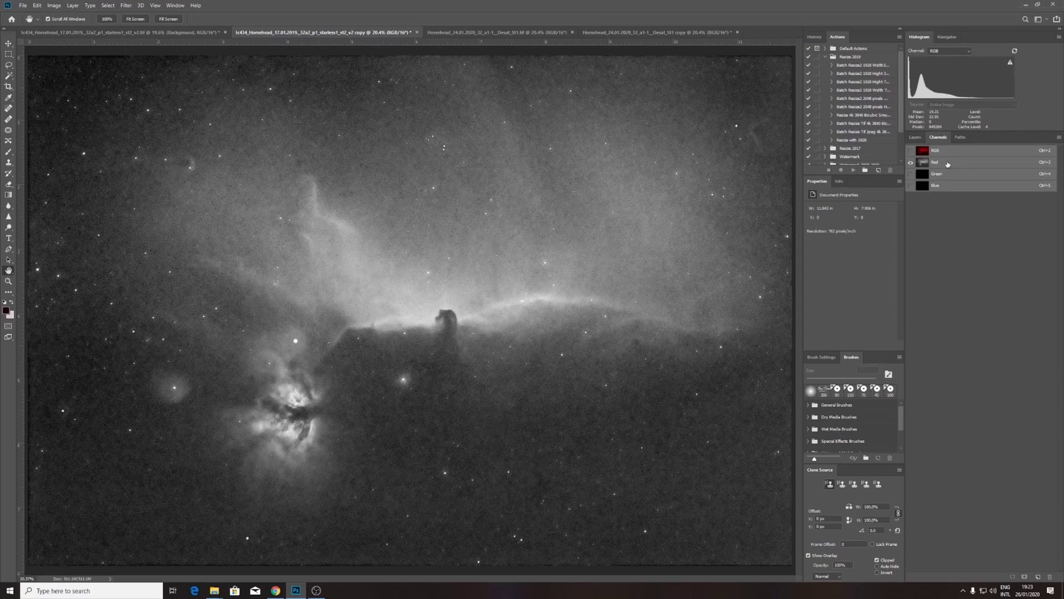
left_click(916, 137)
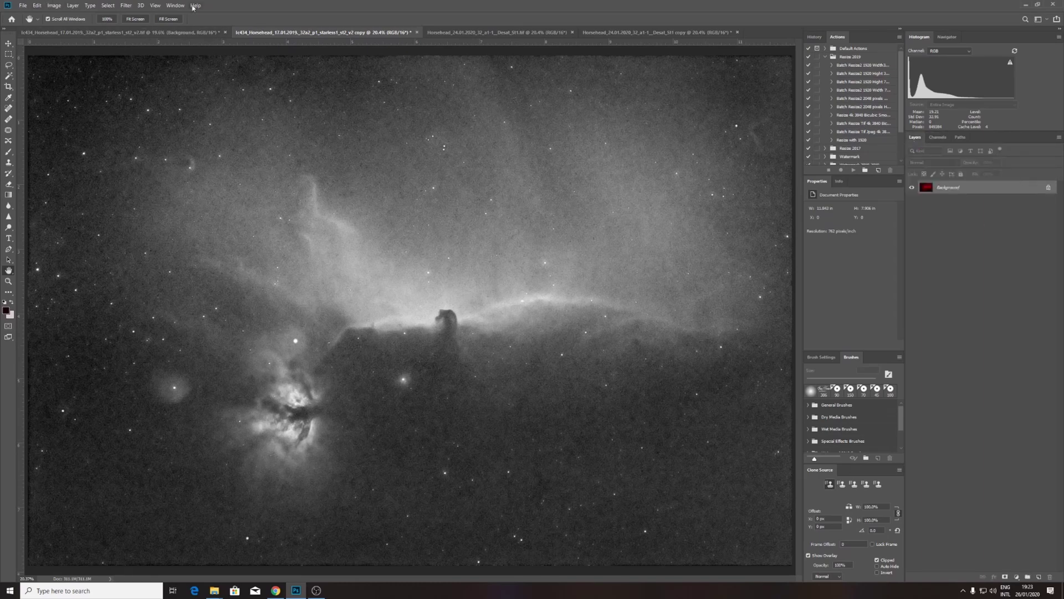